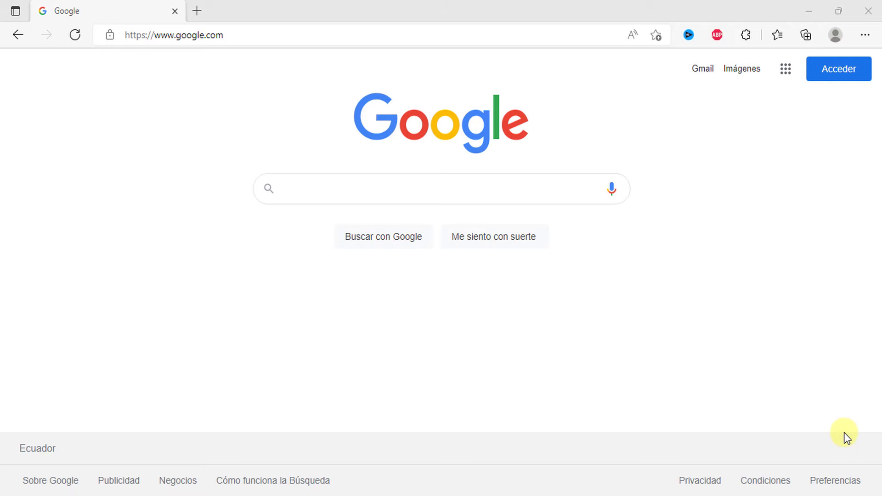
- Sign in to the Google account with its e-mail and password, then open YouTube from the apps grid
click(865, 77)
click(779, 234)
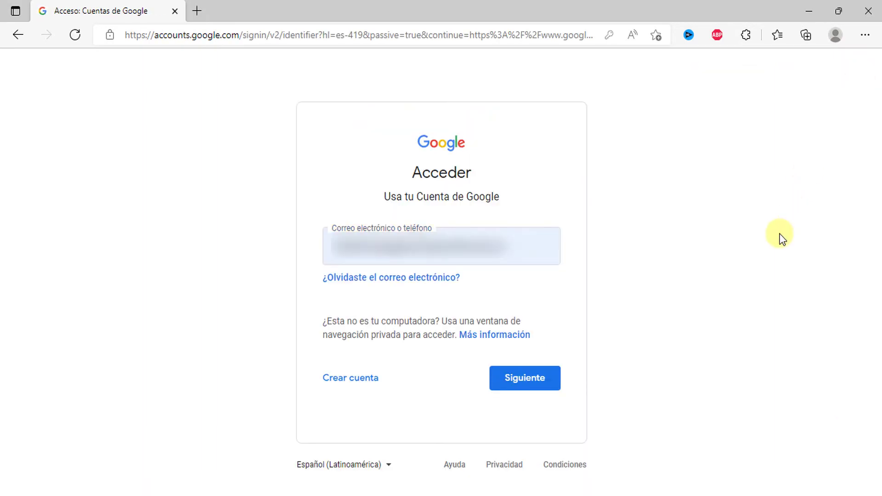
click(548, 385)
click(550, 350)
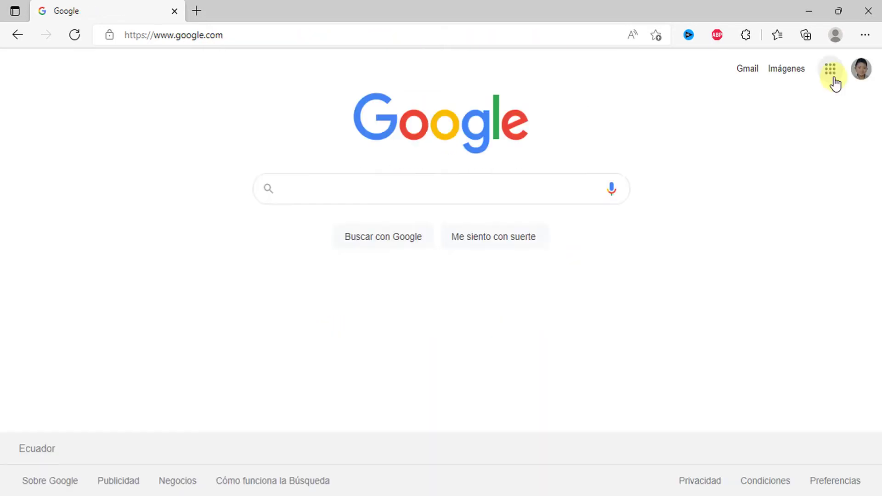
scroll(800, 289, down, 3)
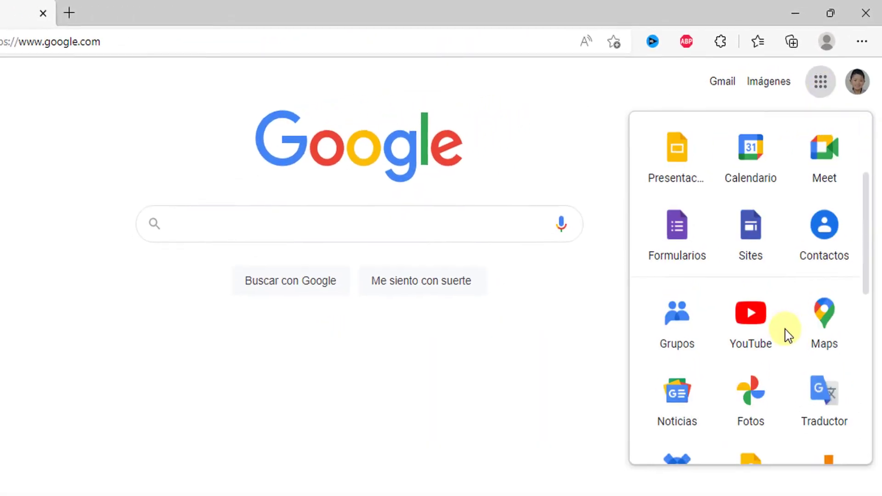
click(765, 333)
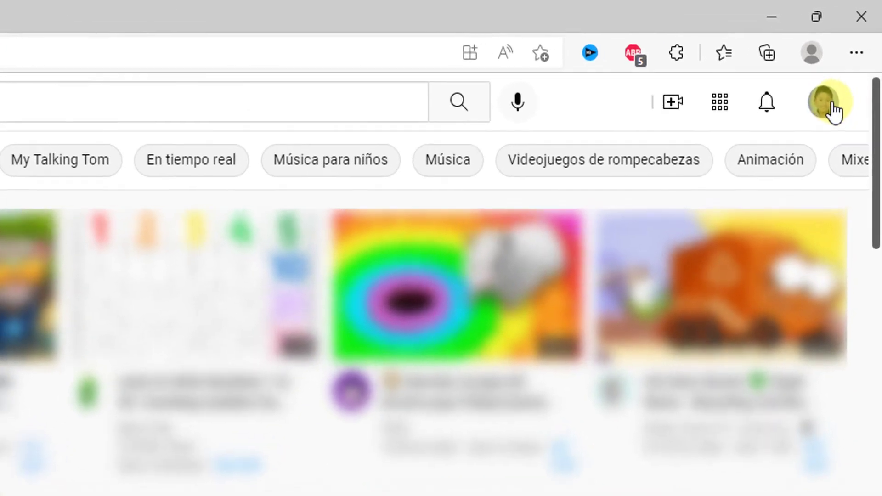
- Create a channel via Crear un canal, skipping a new picture and keeping the account's name and photo
click(836, 108)
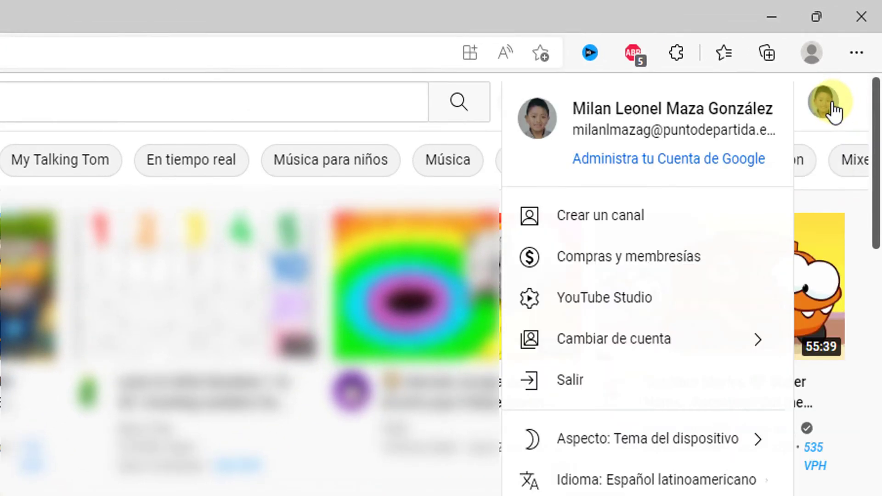
click(738, 225)
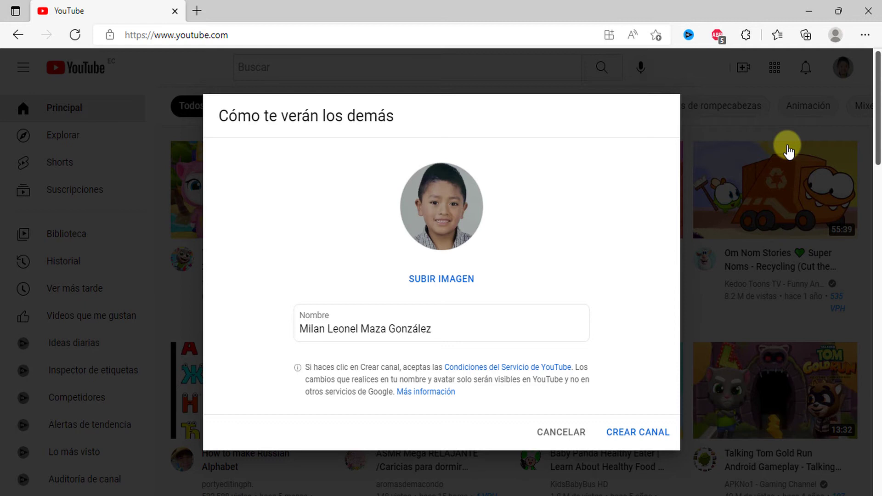
click(441, 278)
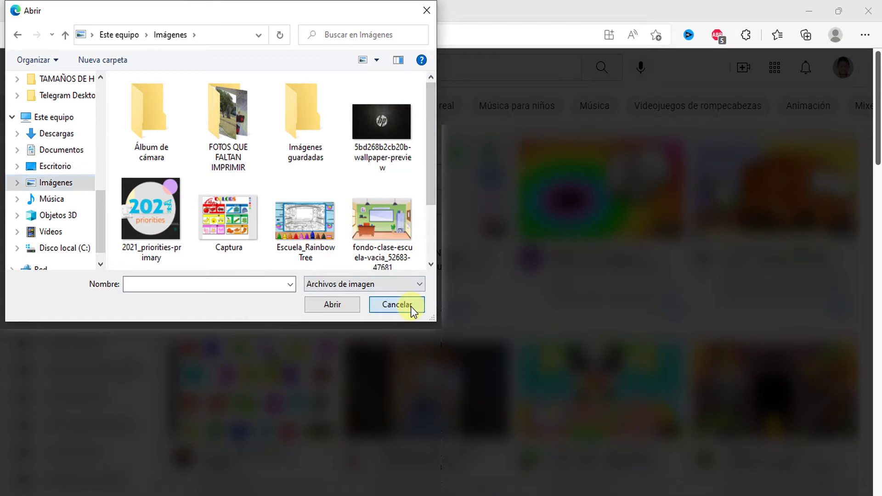
click(411, 307)
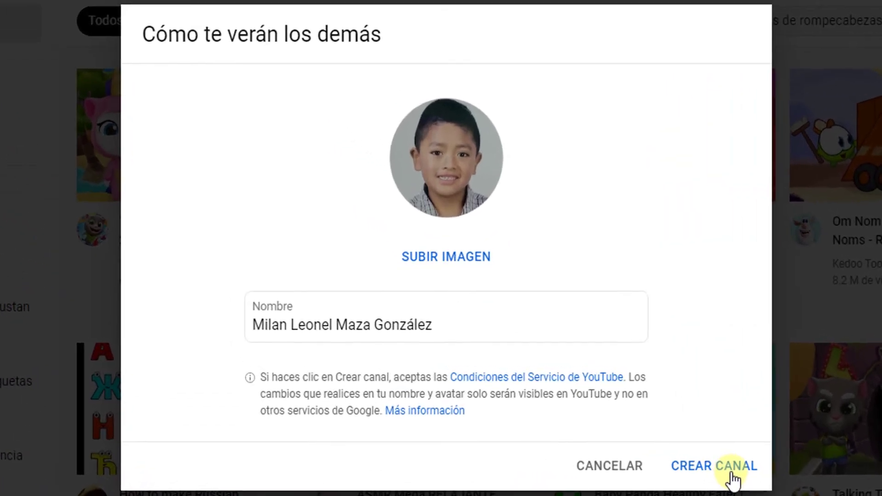
click(732, 474)
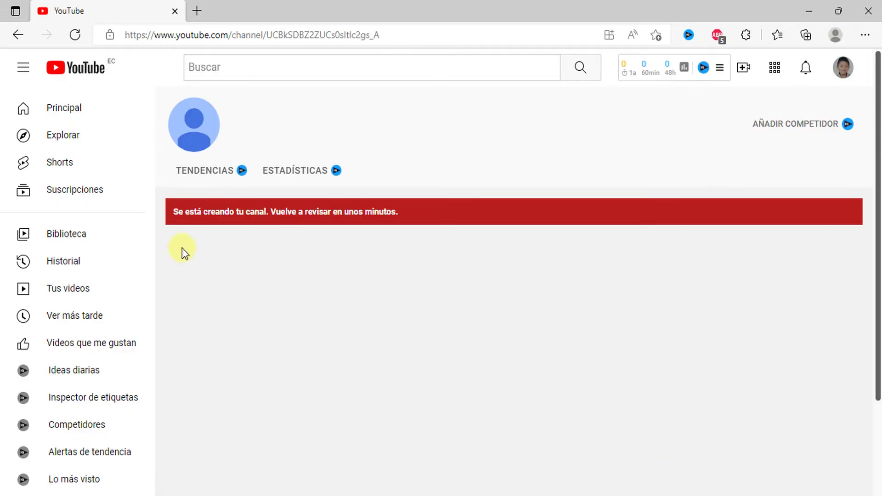
- Reload the finished channel page and open PERSONALIZAR CANAL in YouTube Studio
click(73, 37)
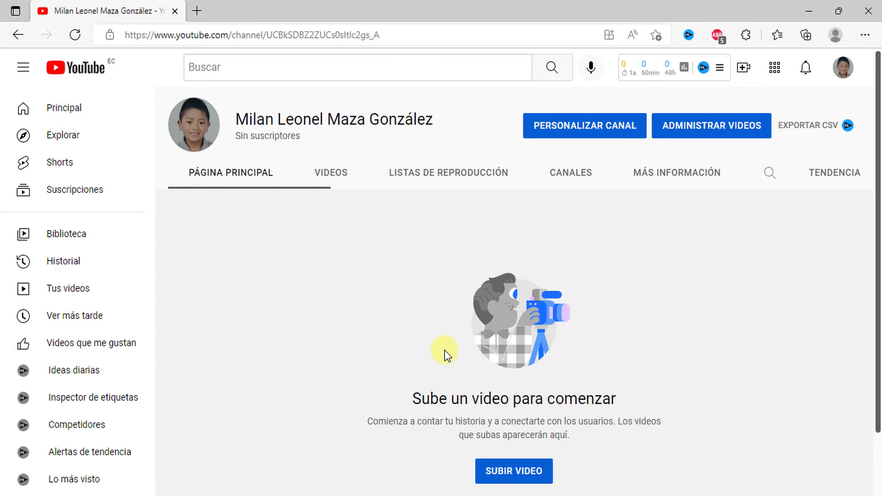
click(585, 128)
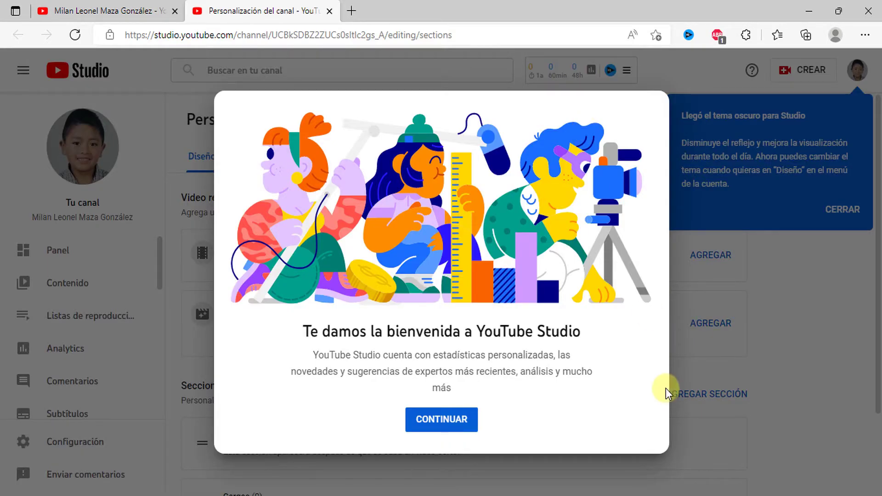
- Dismiss the Studio welcome and show the Desarrollo de la marca tab down to Imagen del banner
click(460, 425)
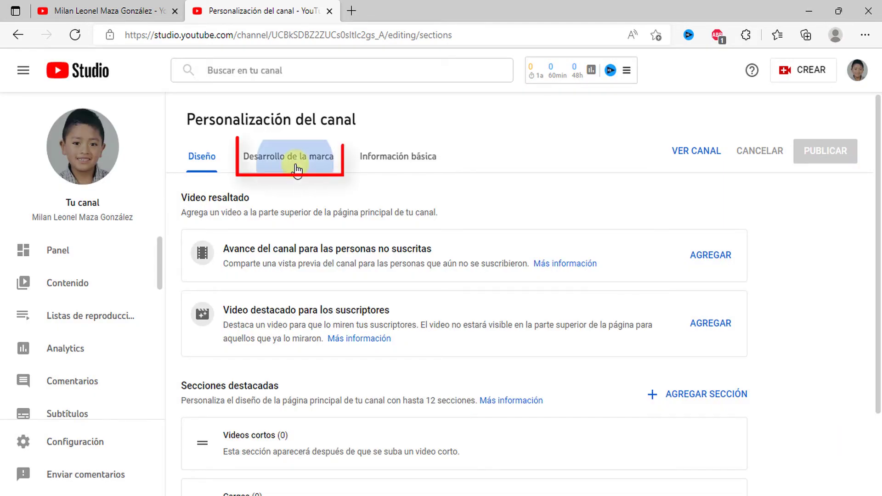
click(296, 169)
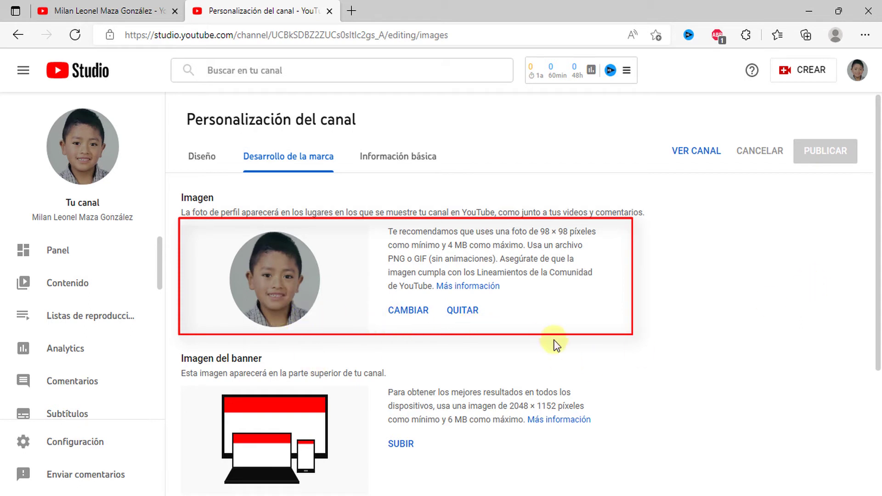
drag(876, 252, 876, 404)
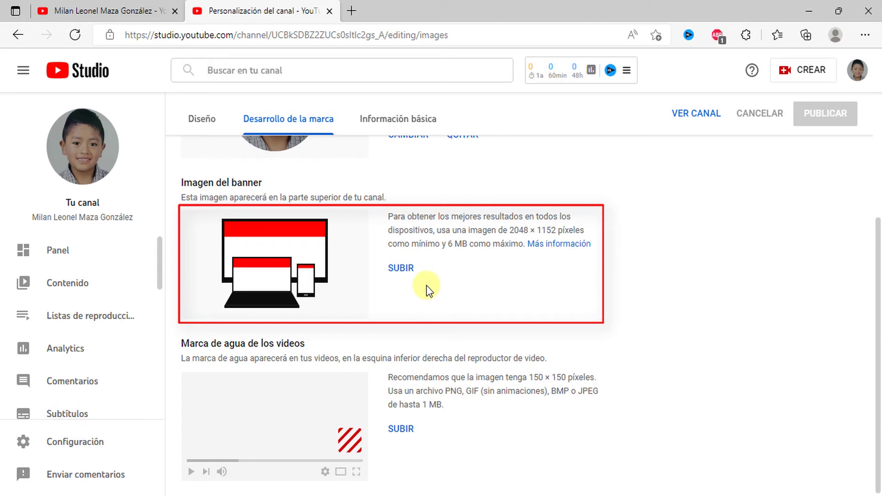
- Upload the classroom background from Imágenes as the banner, accept the crop, and publish it
click(396, 271)
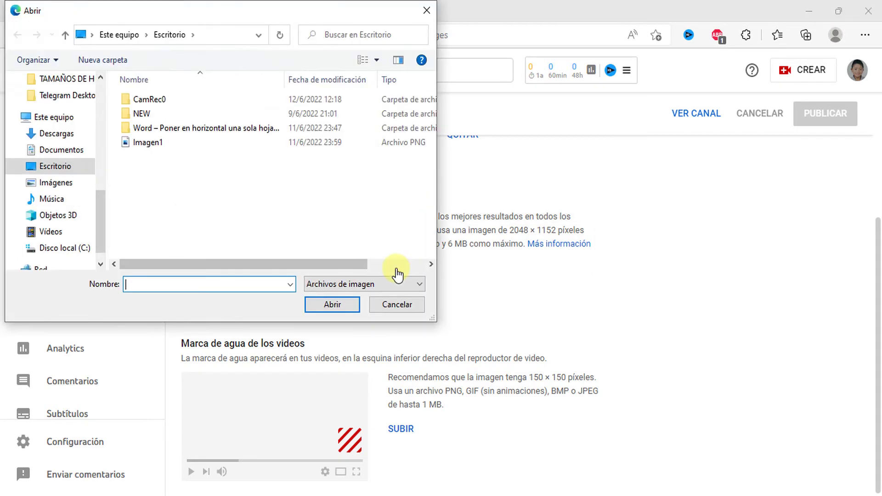
click(55, 182)
double_click(364, 226)
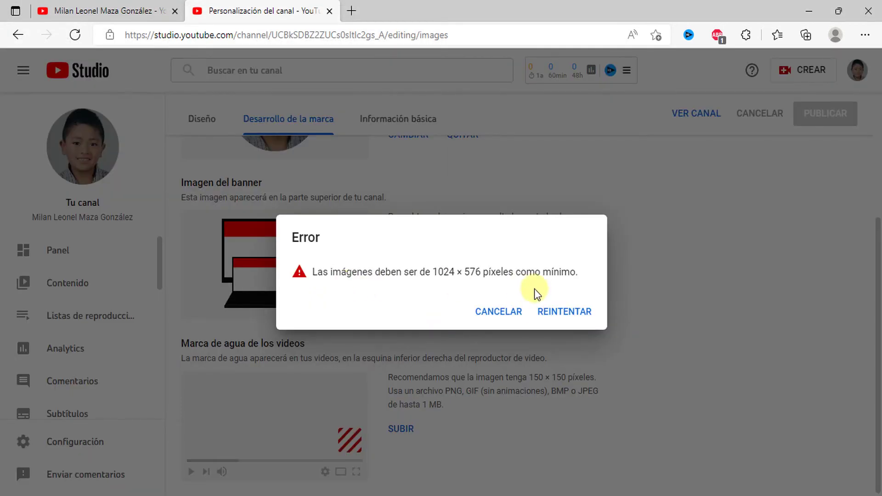
click(500, 313)
click(402, 271)
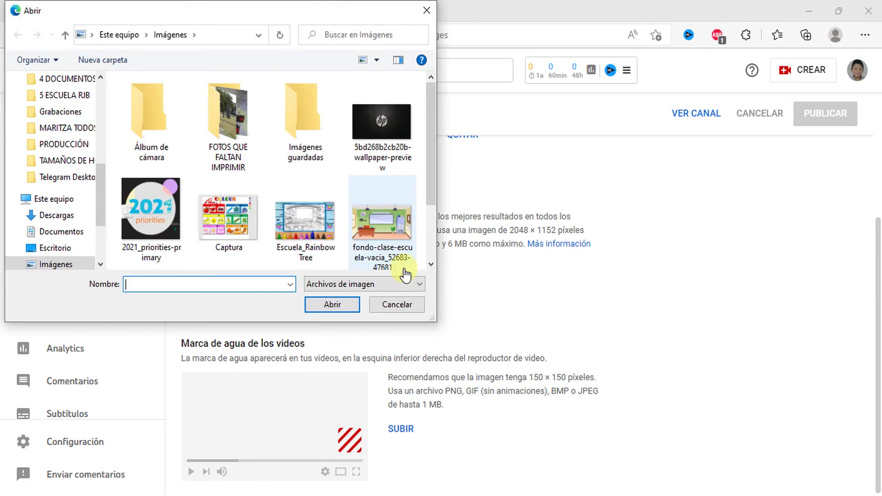
click(382, 222)
click(349, 305)
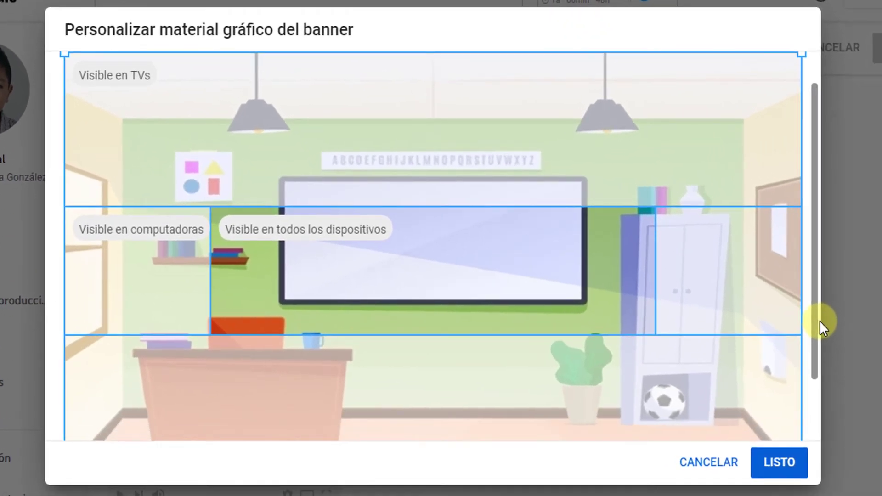
scroll(150, 287, up, 1)
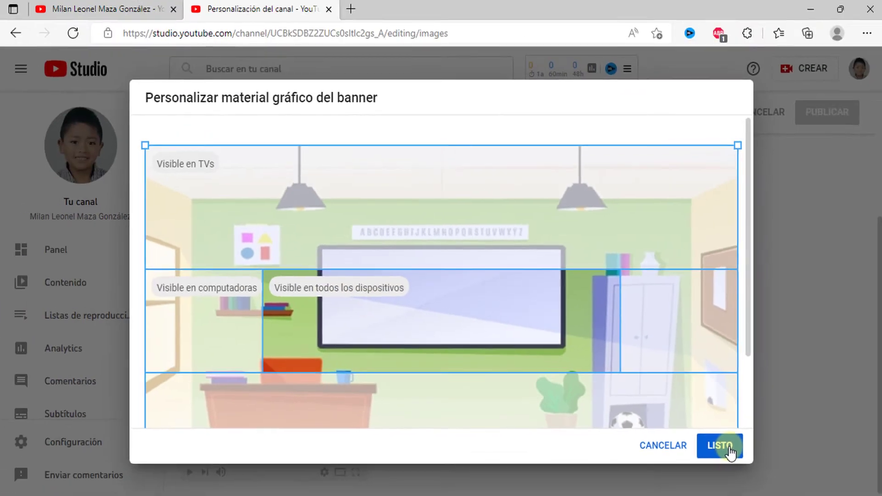
click(779, 462)
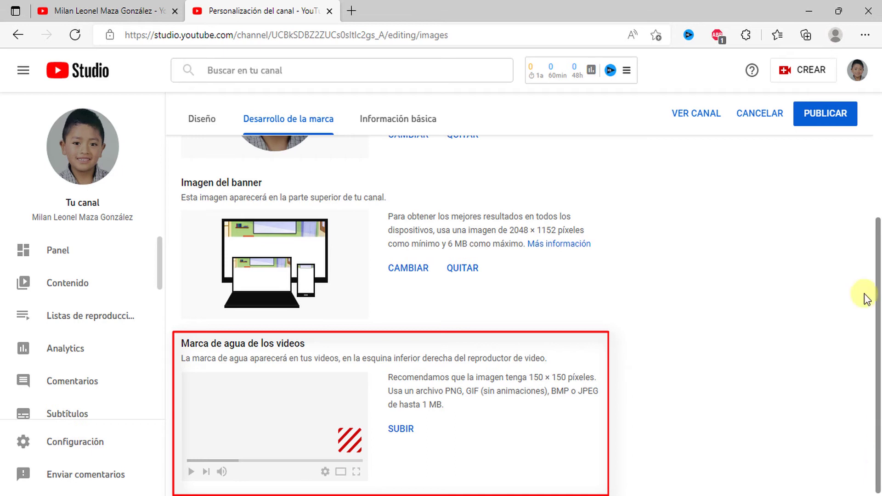
click(843, 128)
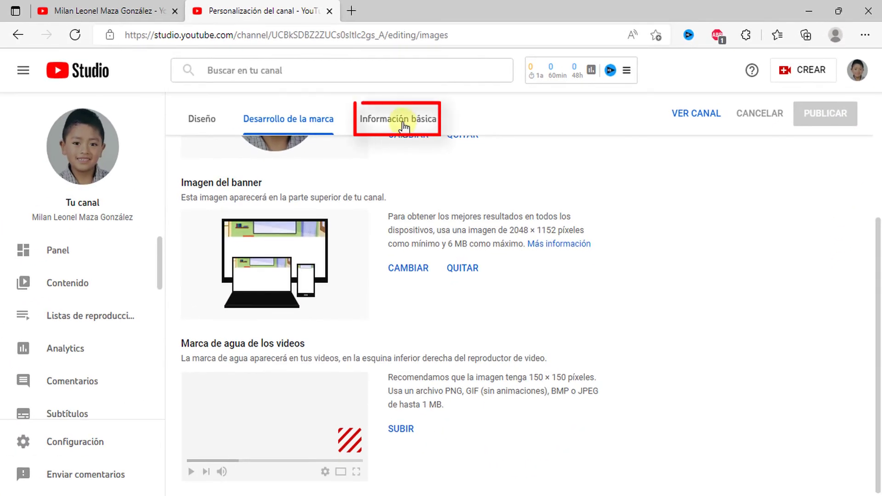
- Write 'Bienvenidos a mi canal.' as the channel description on the basic info tab
click(404, 127)
drag(878, 312, 872, 167)
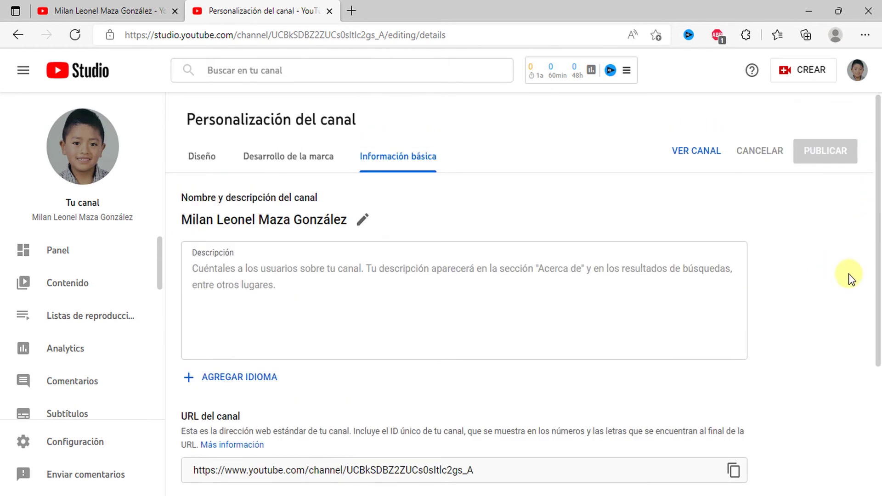
click(254, 296)
text(Bienvenidos a )
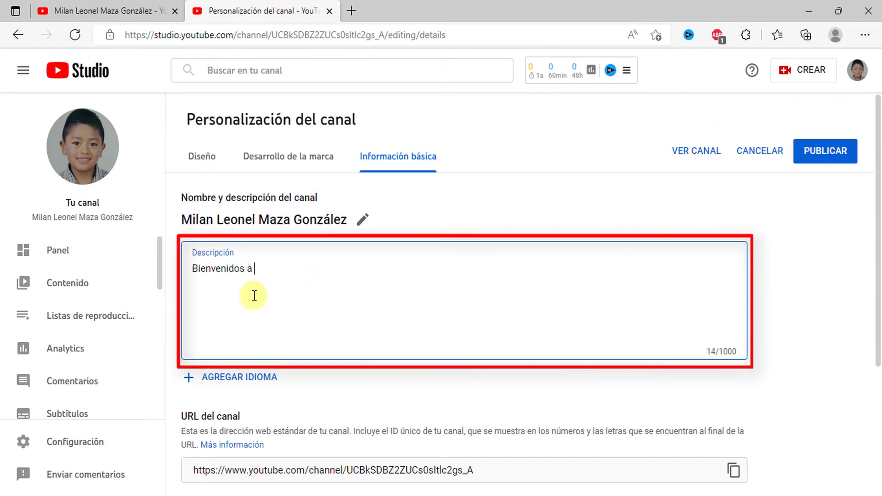
text(mi canal.)
- Set up an Español-to-English translation, cancel it unsaved, and copy the channel URL
click(244, 380)
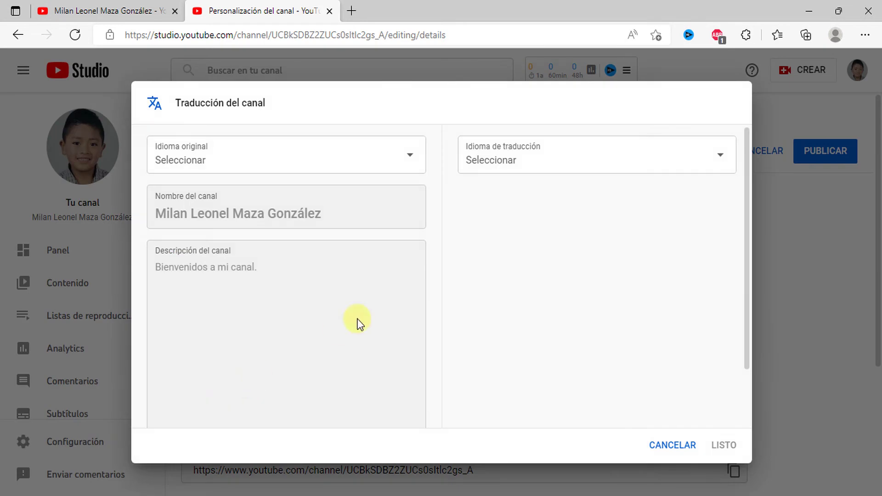
click(409, 159)
click(189, 315)
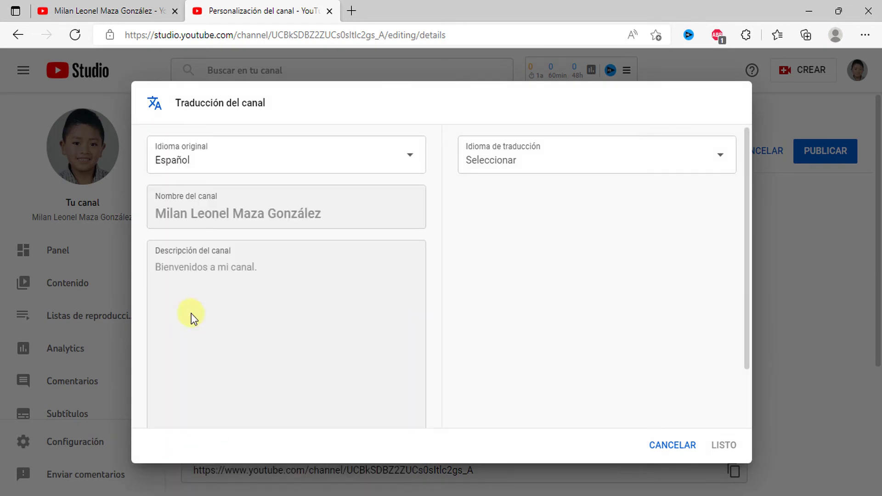
click(541, 169)
click(528, 335)
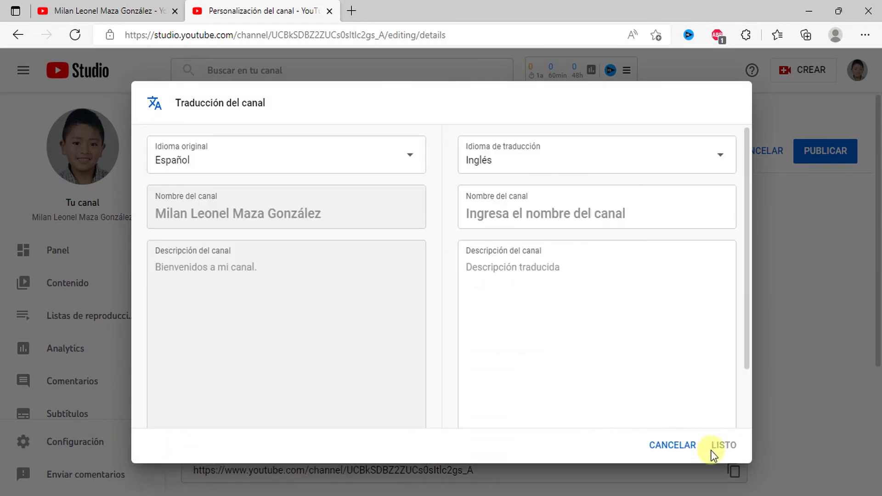
click(687, 448)
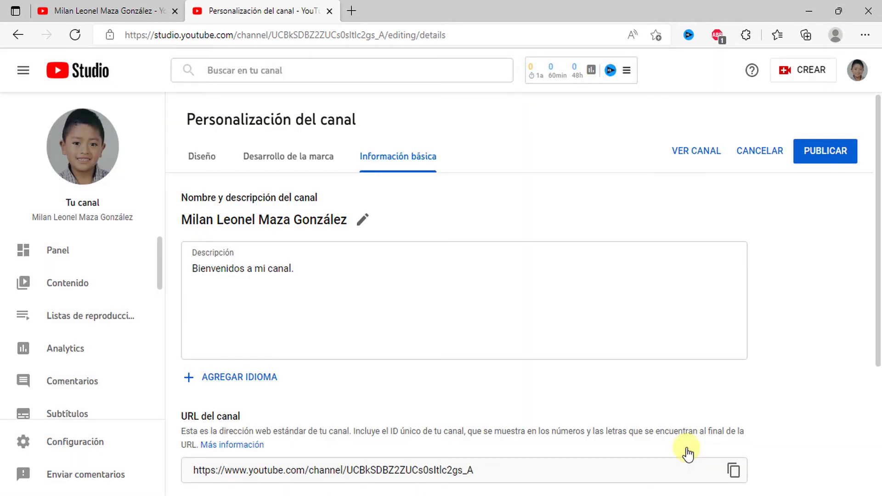
scroll(878, 281, down, 4)
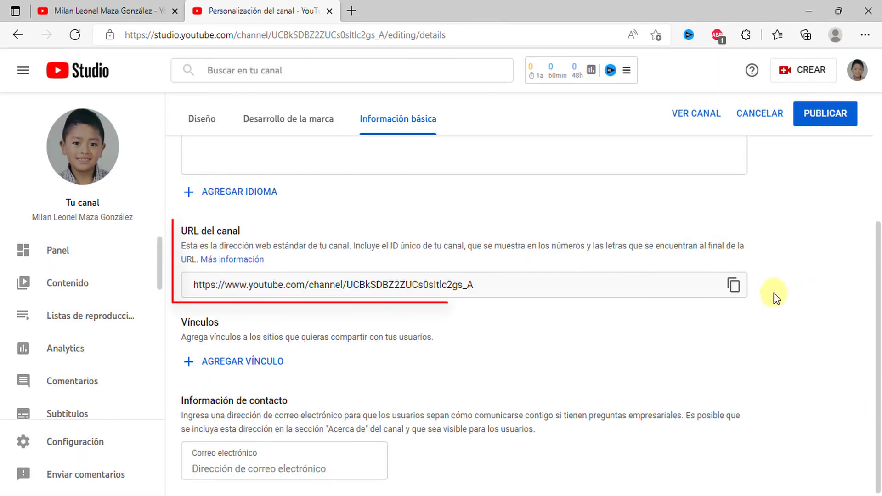
click(738, 293)
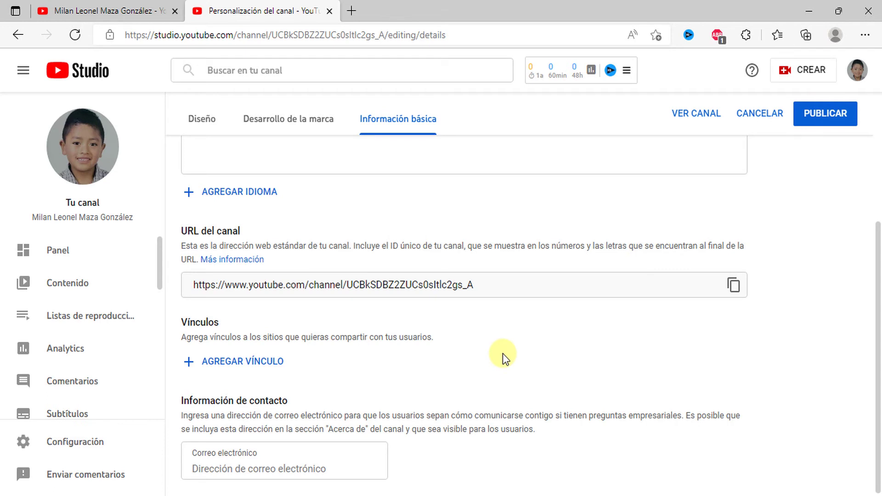
- Add a link titled FACEBOOK with URL FACEBOOK.COM, then view the banner link choices
click(272, 364)
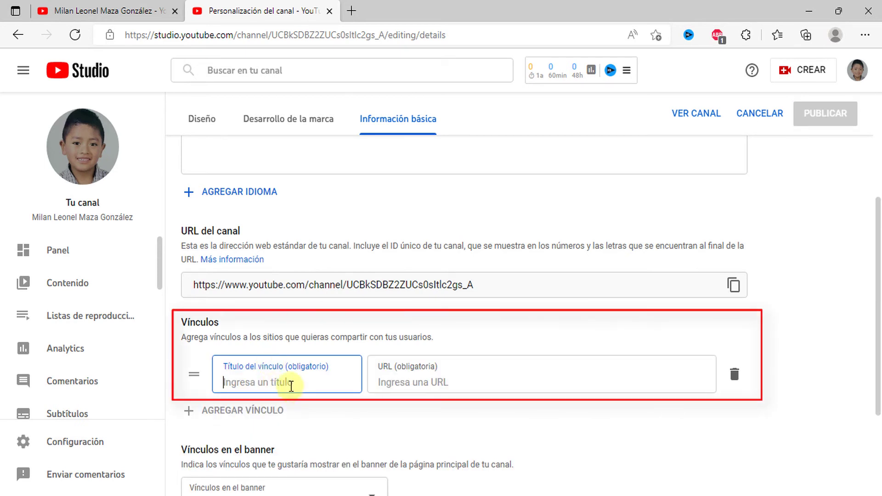
text(FACEBOOK)
click(387, 384)
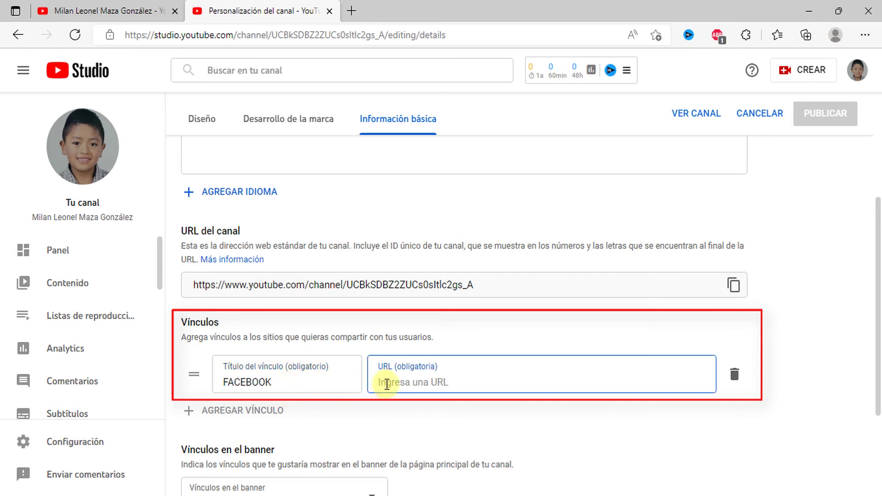
text(FACEBOOK.)
text(COM)
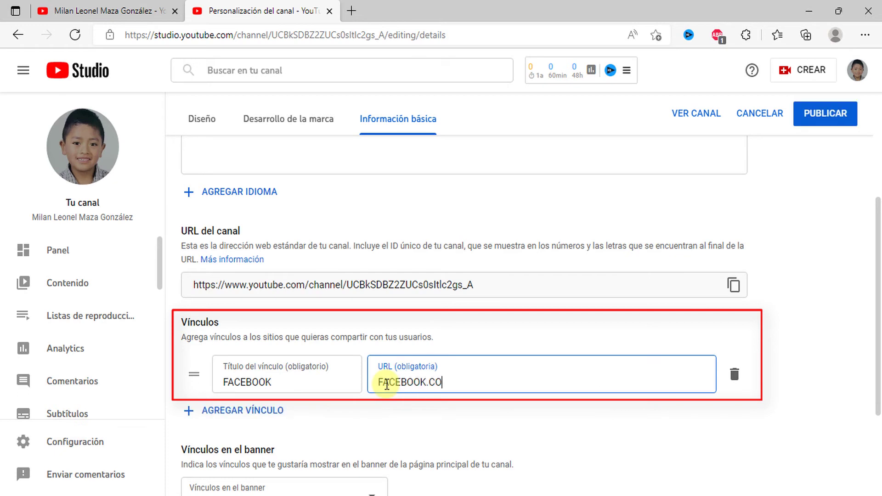
click(735, 426)
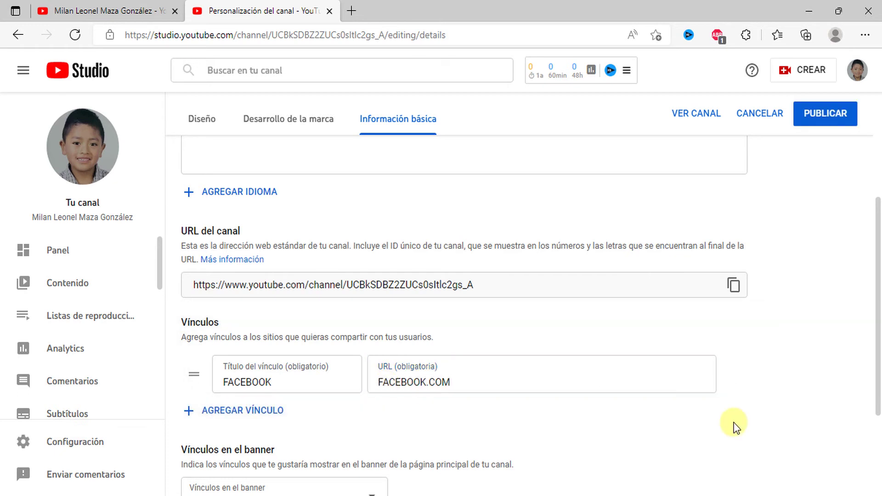
scroll(733, 425, down, 3)
scroll(730, 427, down, 1)
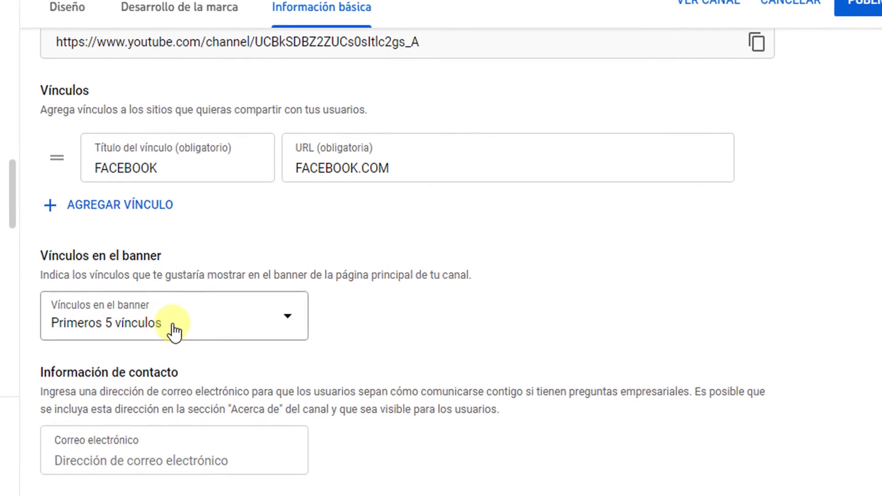
click(287, 322)
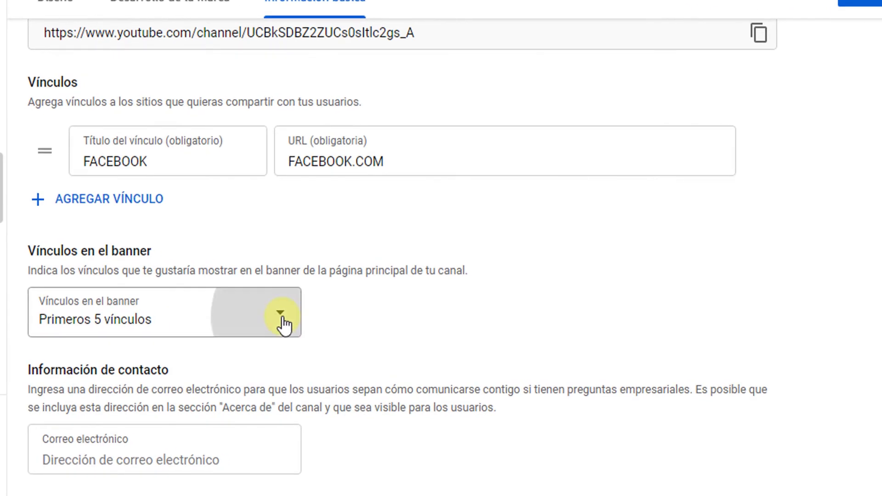
- Choose Primeros 5 vínculos for banner links and enter a contact e-mail address
click(457, 349)
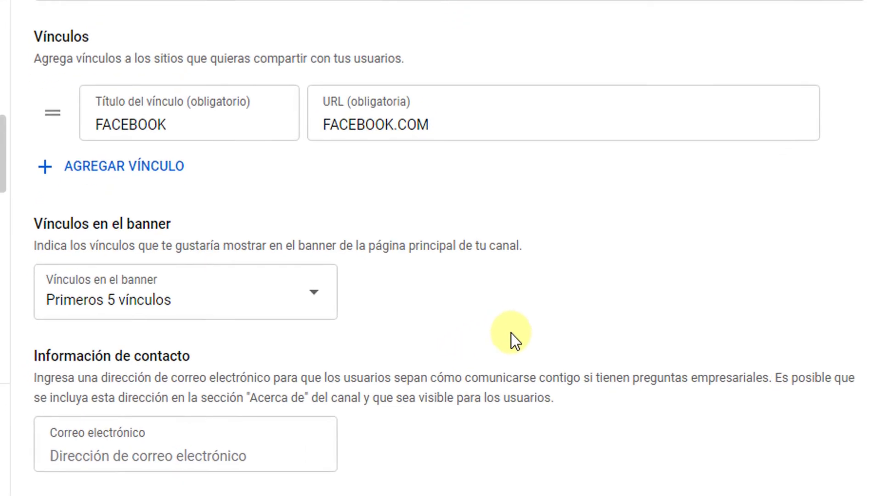
click(82, 451)
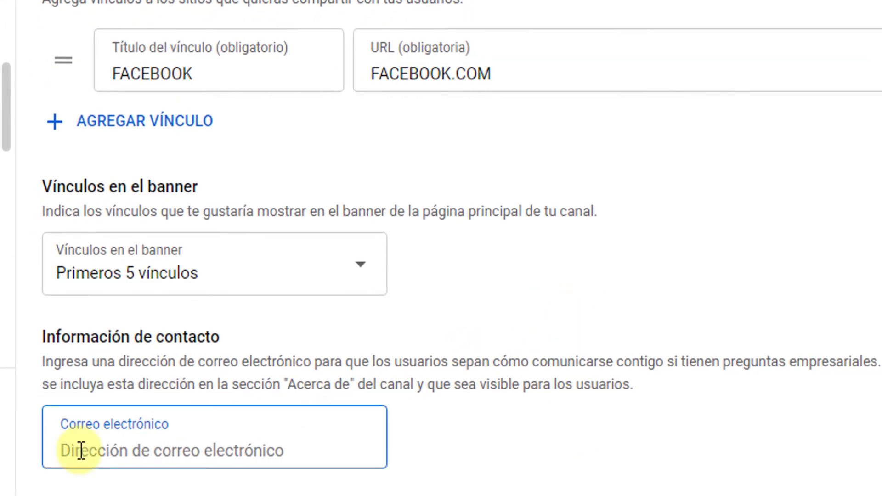
text(u)
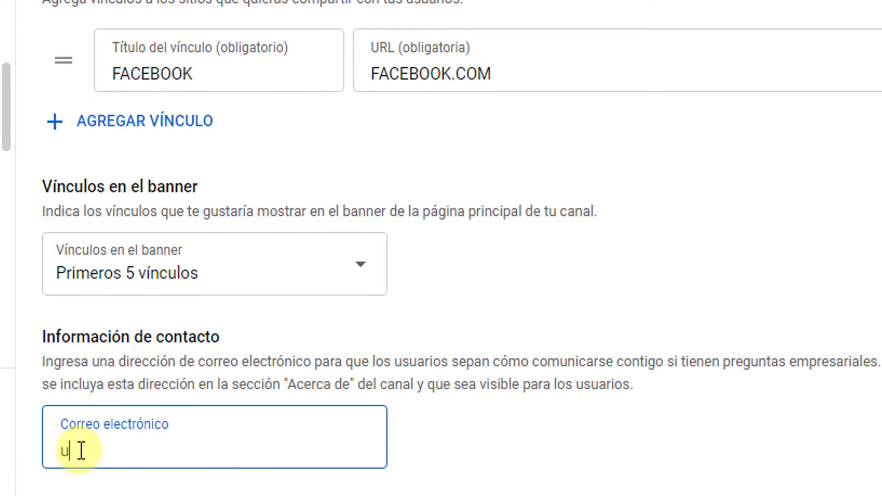
text(suario@usuario.com)
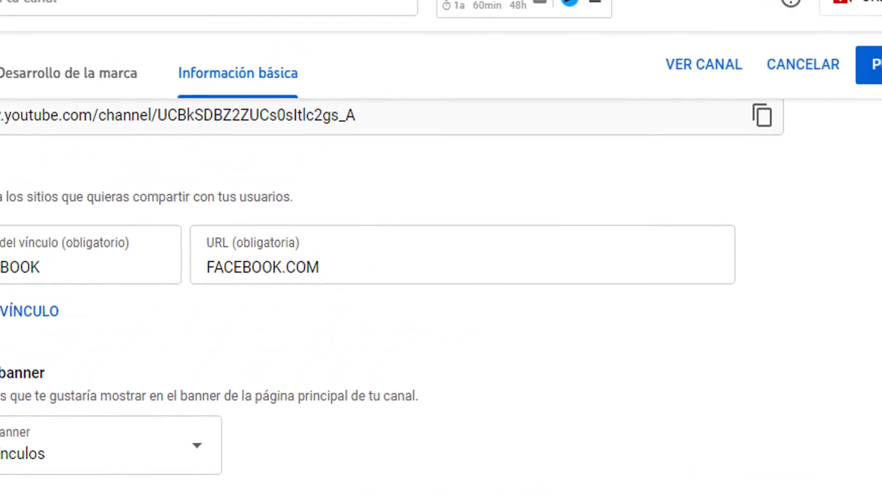
- Publish the basic info changes and open the channel page from IR AL CANAL
click(793, 230)
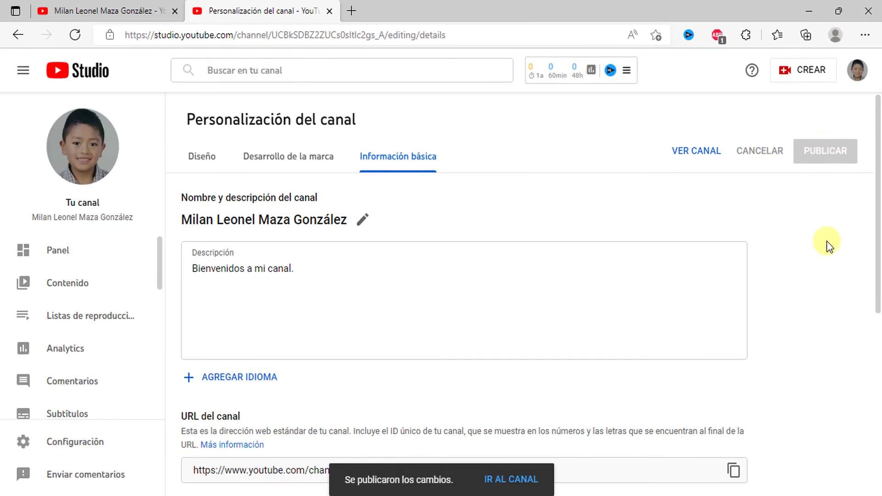
click(692, 159)
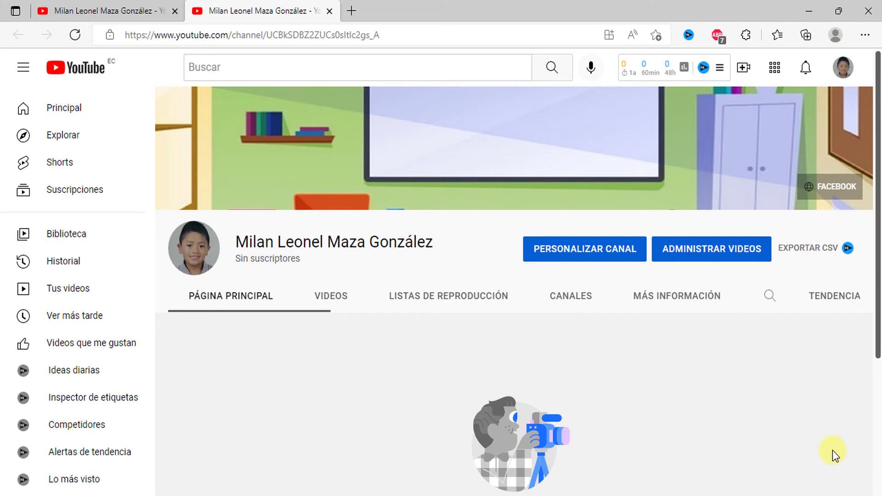
- Open Configuración from the avatar menu, view the advanced settings, then close that tab
click(841, 71)
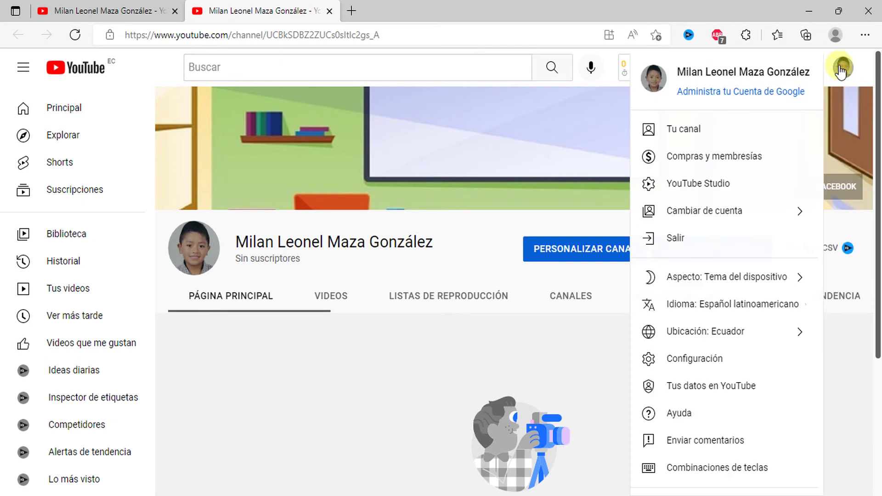
click(765, 359)
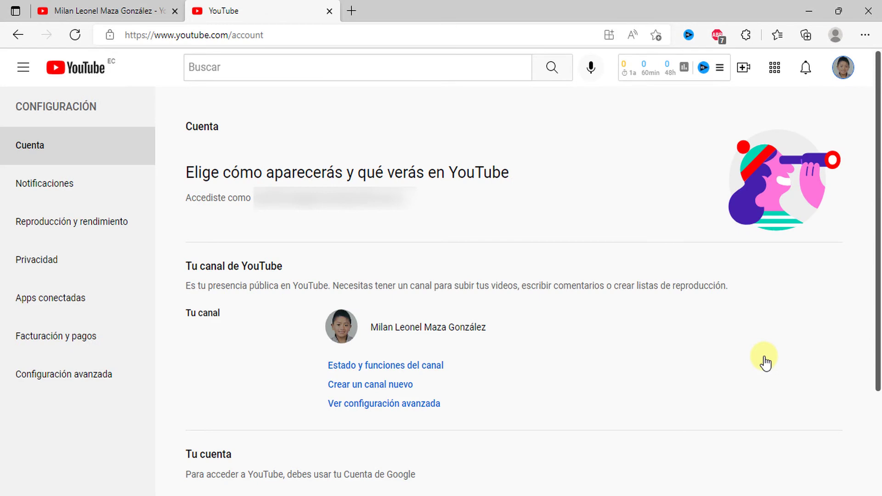
scroll(449, 285, down, 3)
click(363, 281)
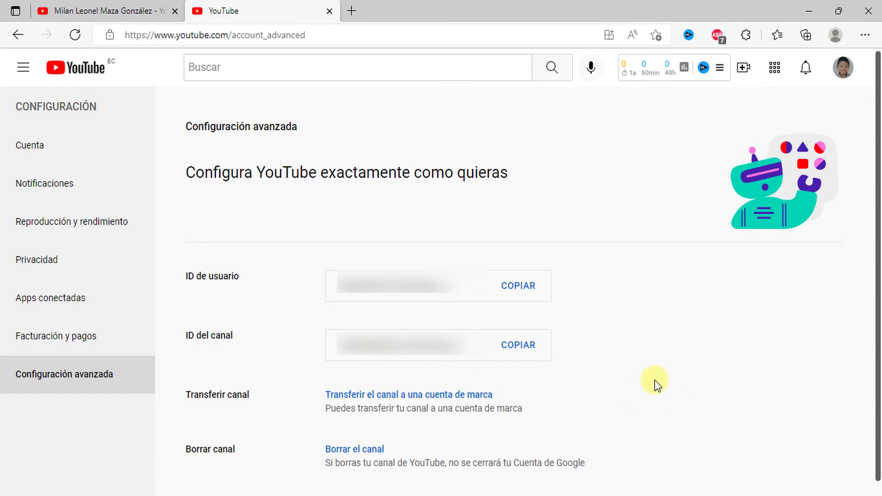
key(ctrl+w)
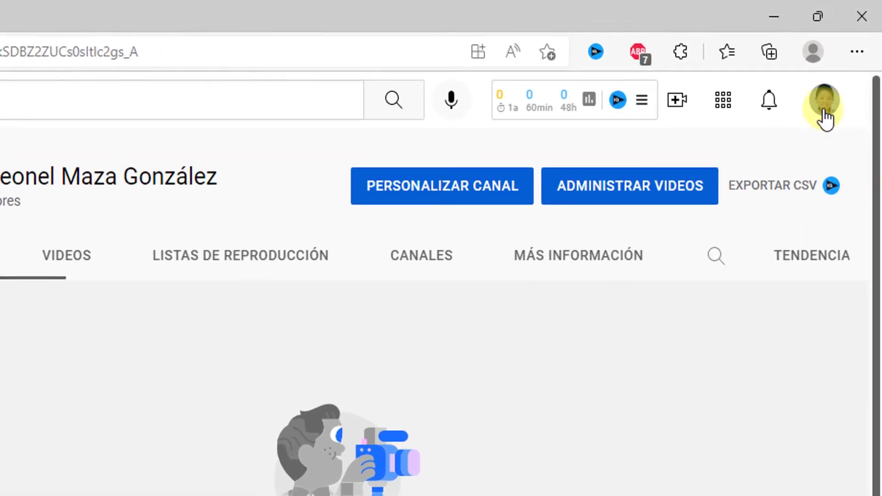
- Open YouTube Studio from the account menu in a new tab and switch to that tab
click(824, 101)
right_click(685, 275)
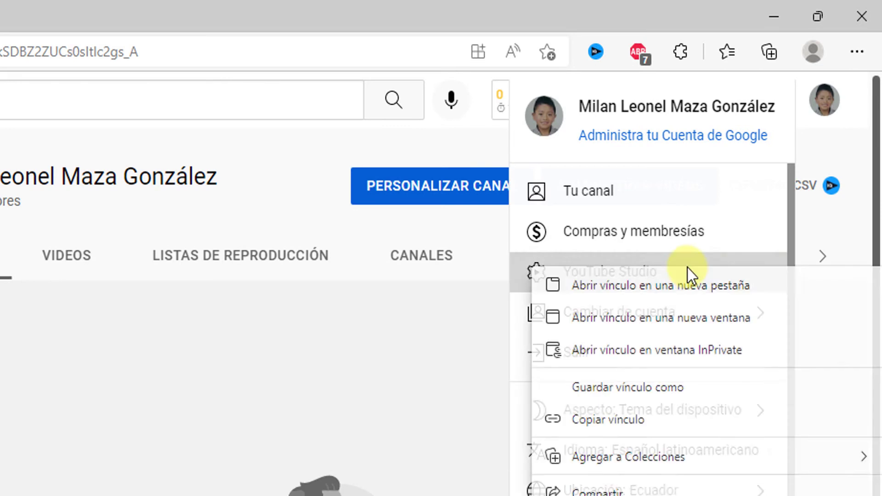
click(788, 284)
click(264, 8)
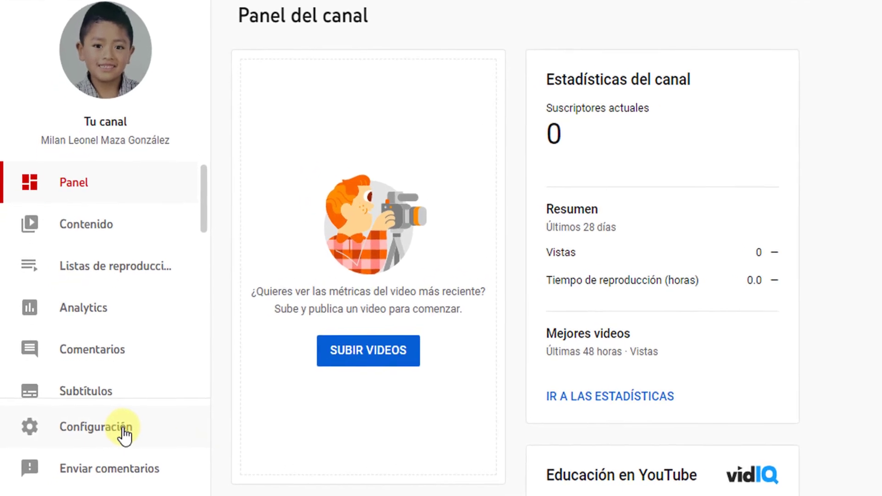
- In Studio settings, keep USD as the default currency in the Moneda list
click(125, 432)
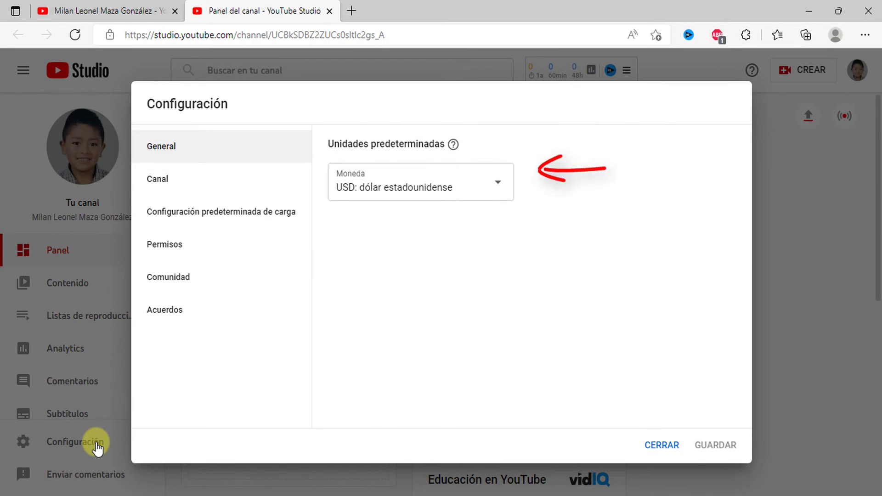
scroll(97, 448, down, 3)
click(498, 184)
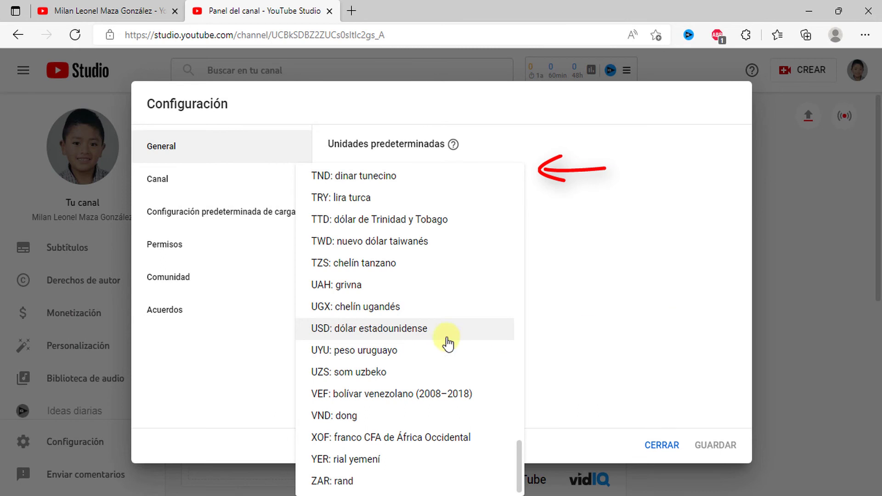
click(572, 336)
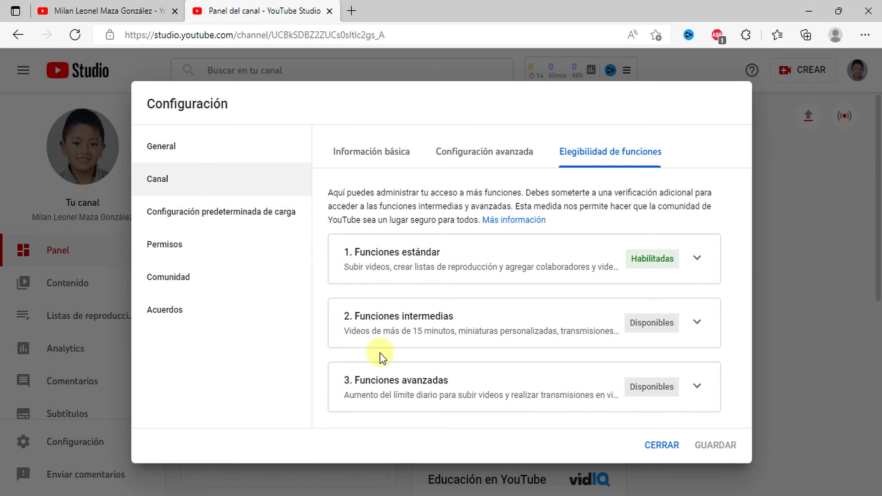
- Expand the Funciones intermedias details and choose VERIFICAR NÚMERO DE TELÉFONO
click(697, 323)
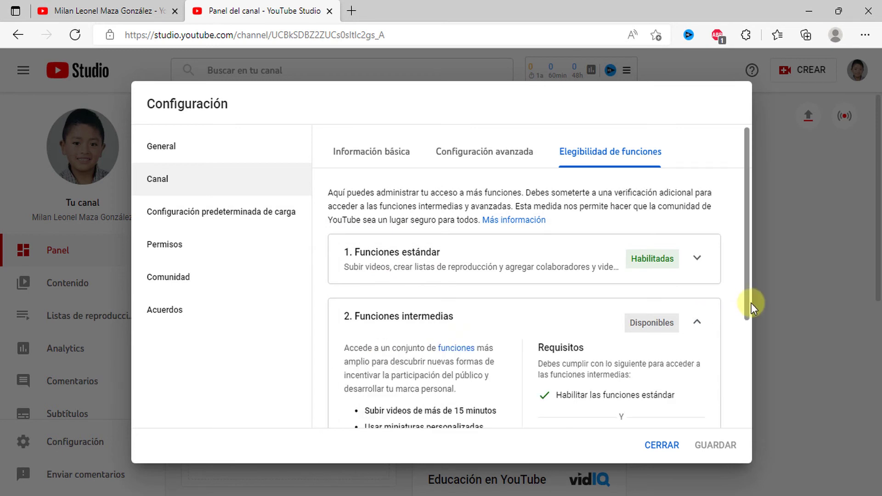
scroll(751, 302, down, 2)
drag(754, 324, 750, 370)
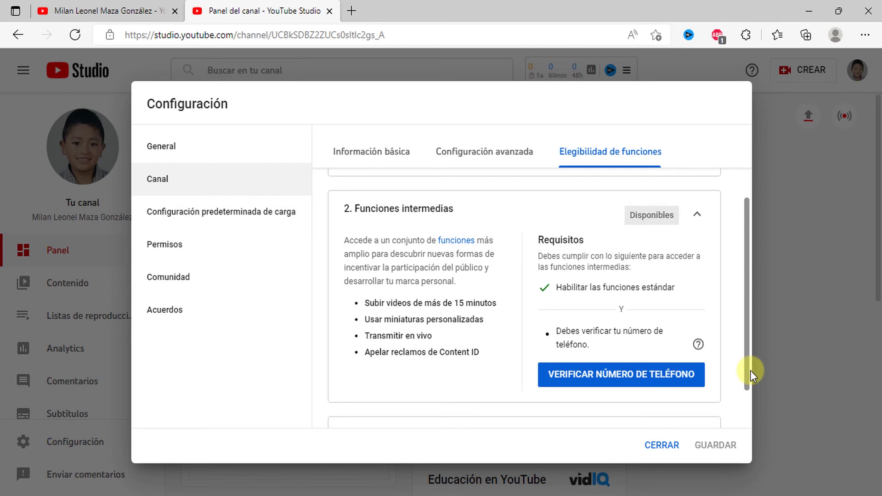
click(635, 377)
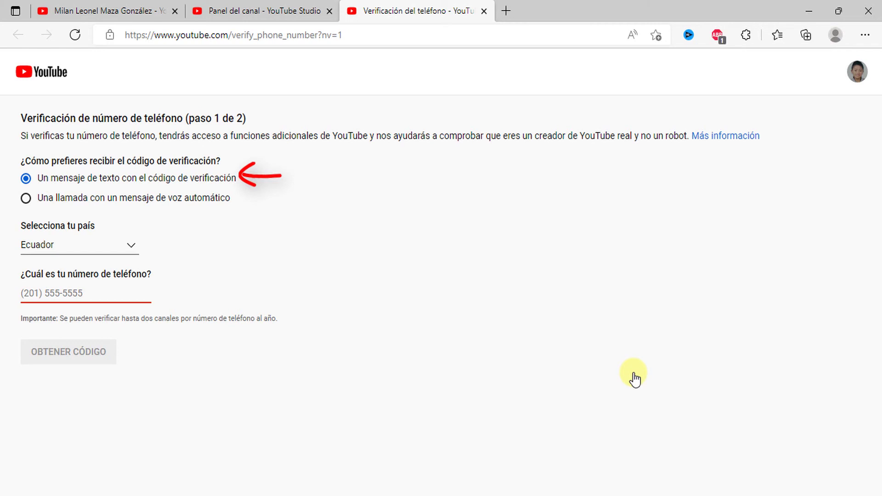
- Paste the phone number, request an SMS code, and submit the received 6-digit verification code
click(69, 296)
key(ctrl+v)
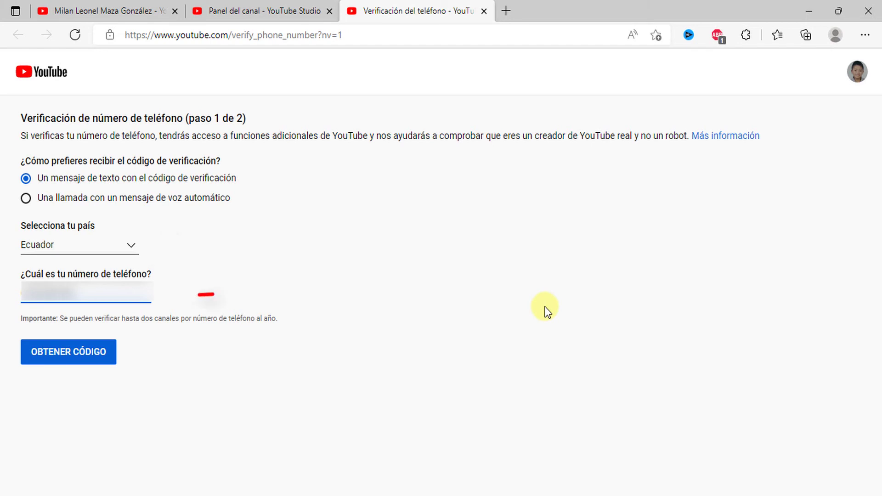
click(87, 357)
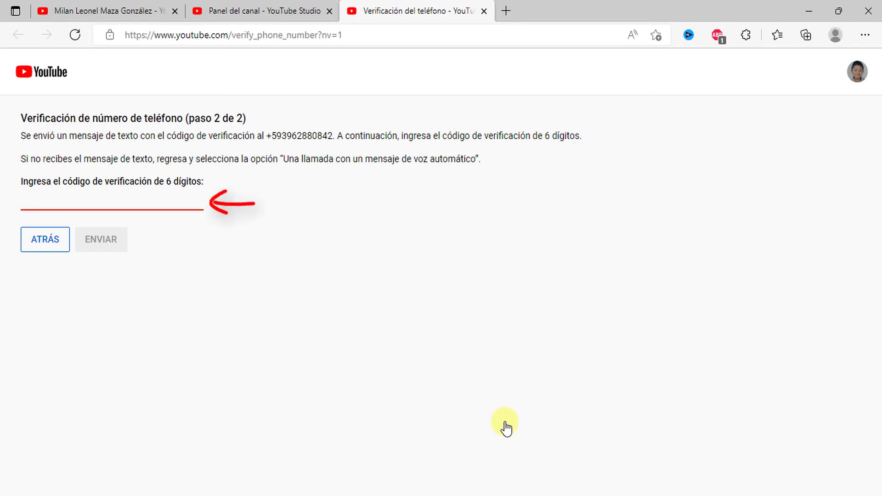
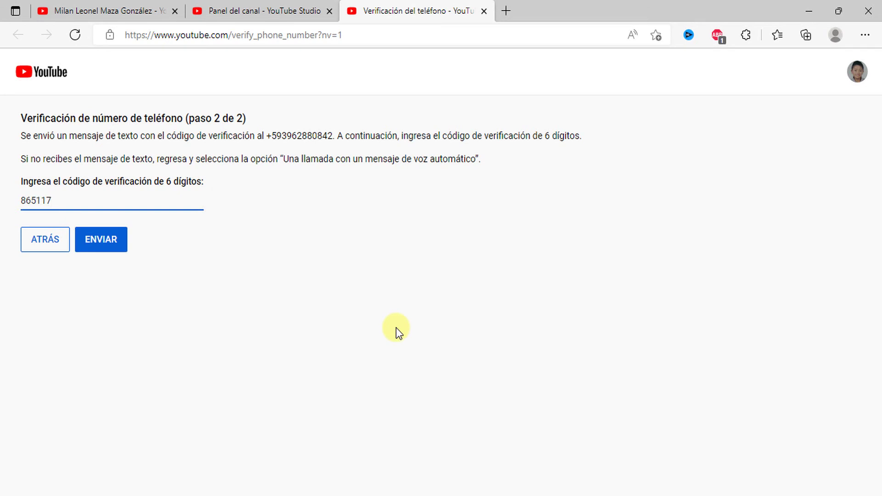
click(112, 247)
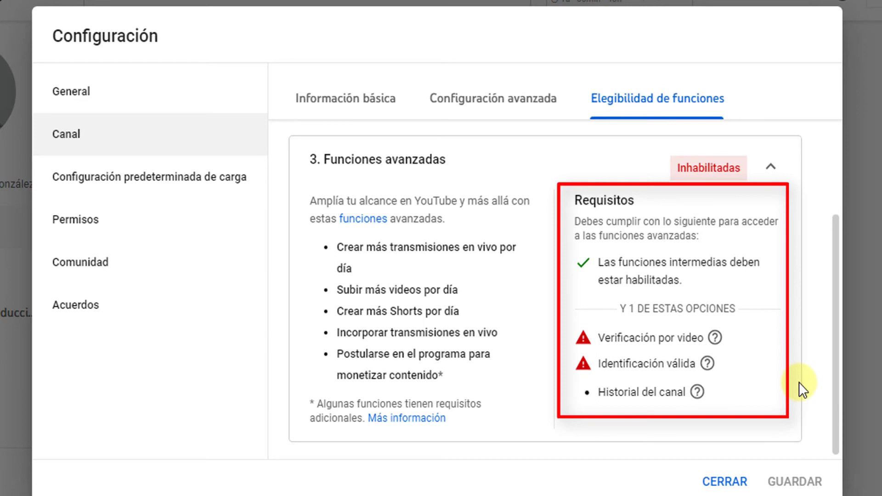
mouse_move(716, 337)
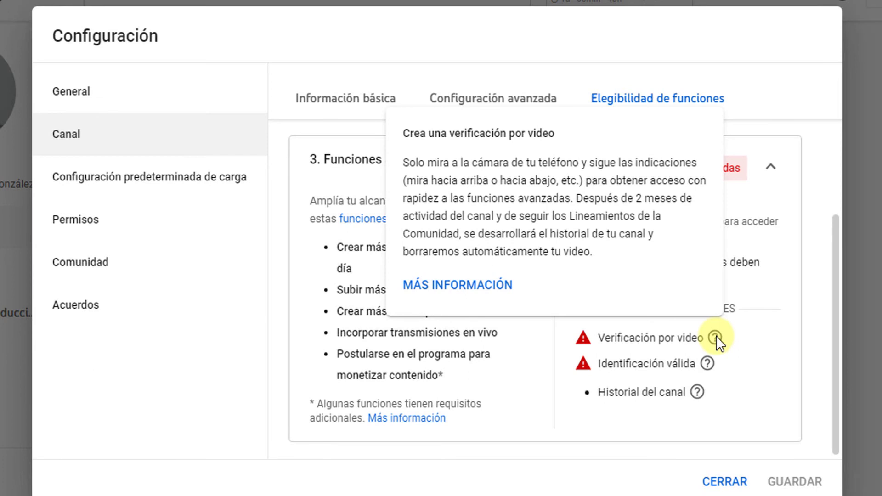
mouse_move(705, 365)
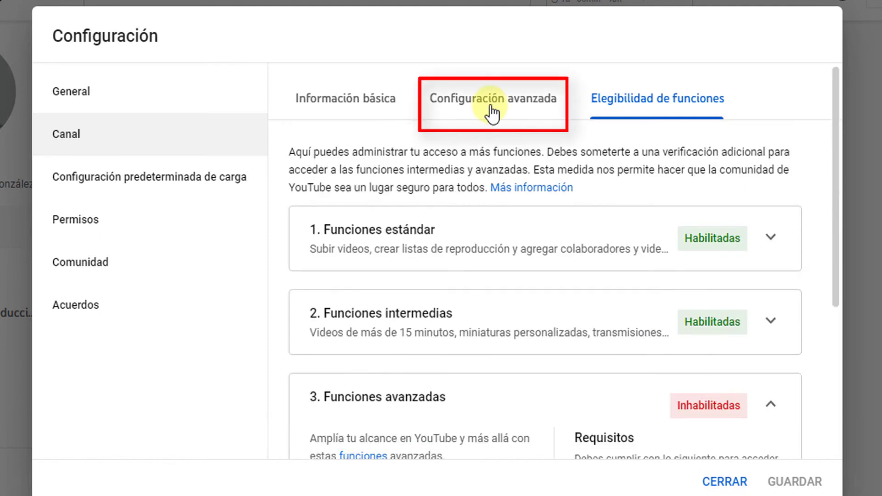
- Open the Configuración avanzada tab and scroll through all the advanced channel settings
click(491, 112)
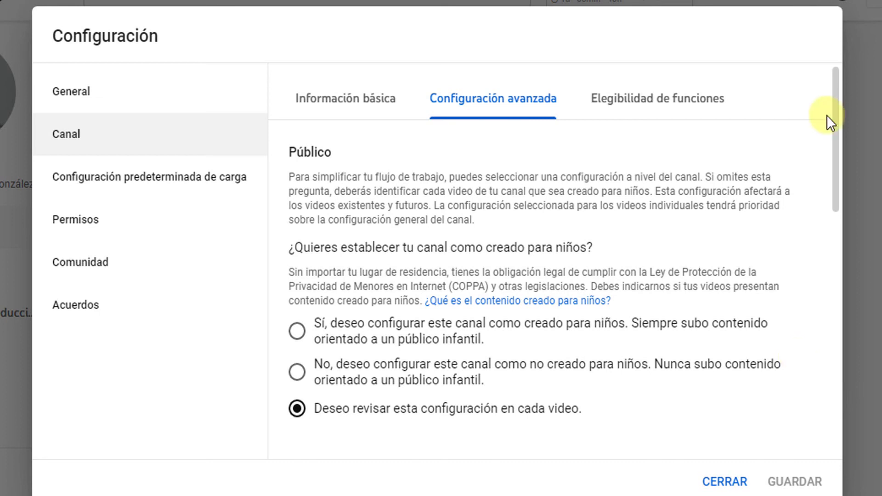
drag(834, 115, 846, 159)
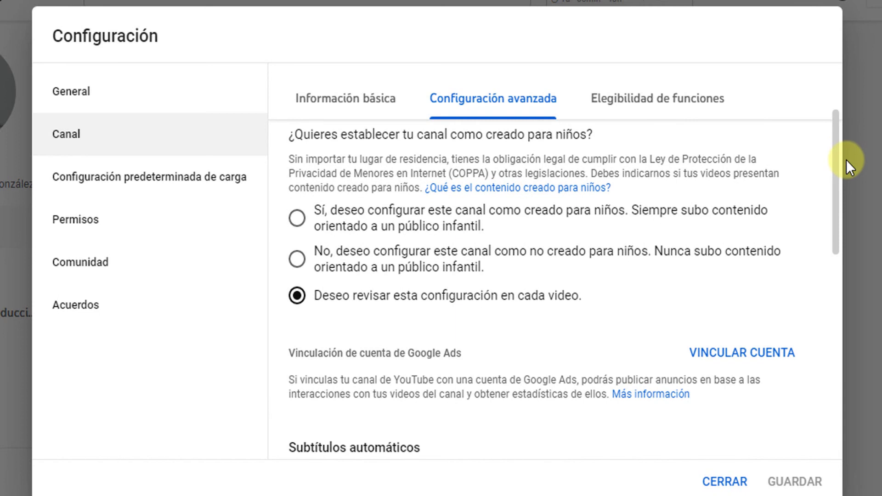
drag(843, 159, 839, 281)
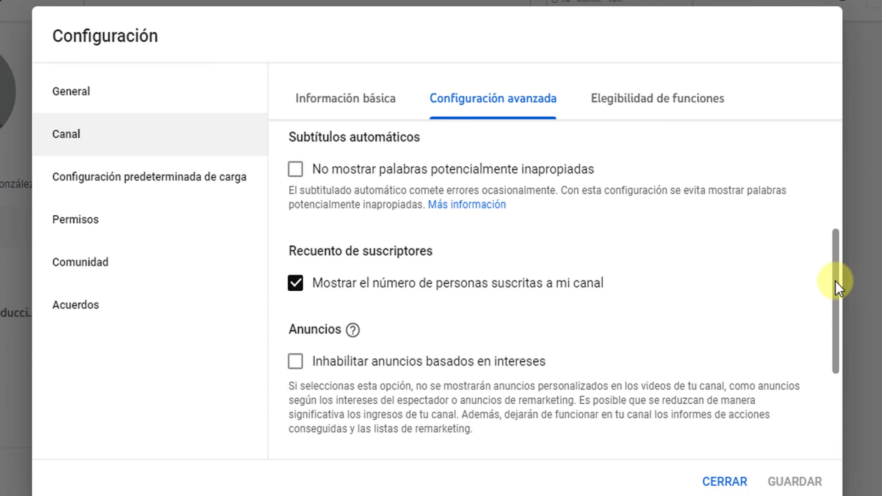
drag(835, 280, 834, 328)
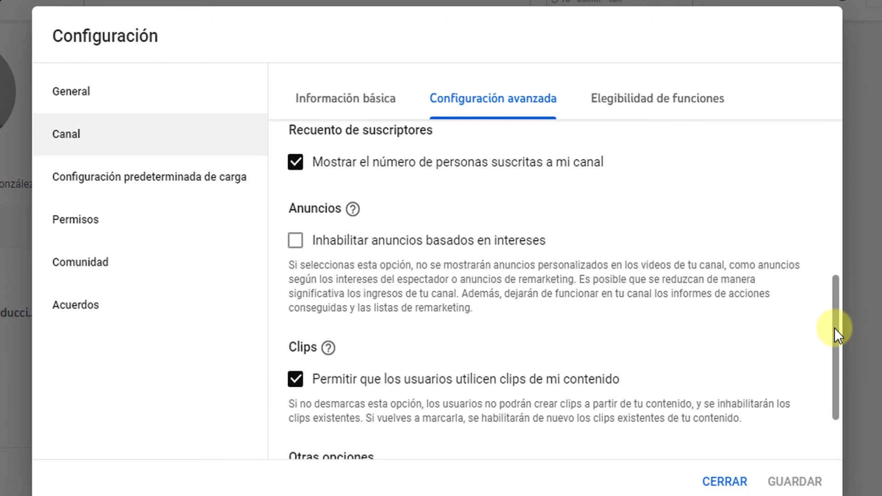
drag(834, 327, 839, 382)
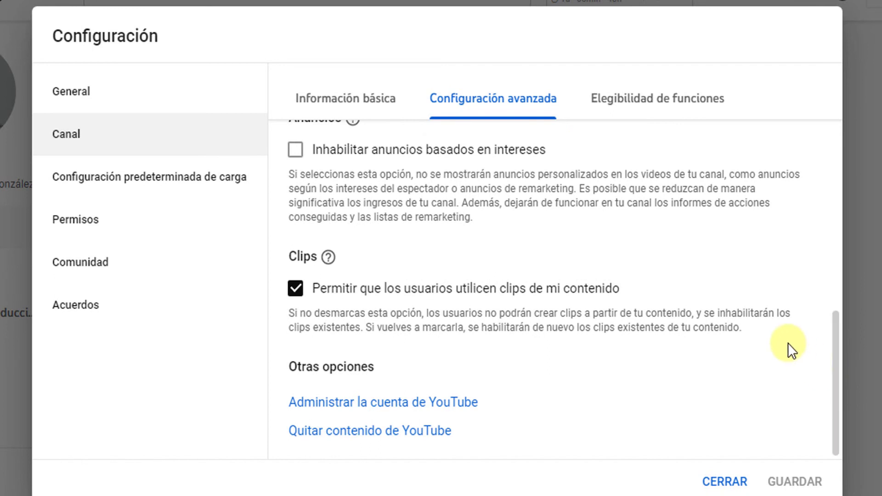
- In Información básica, choose Ecuador as the country, add the keyword BLOG, and save
click(346, 99)
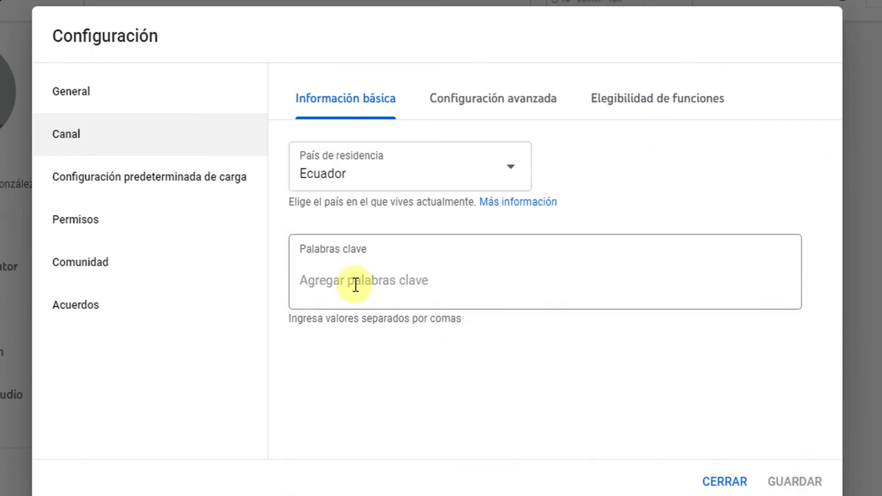
click(355, 282)
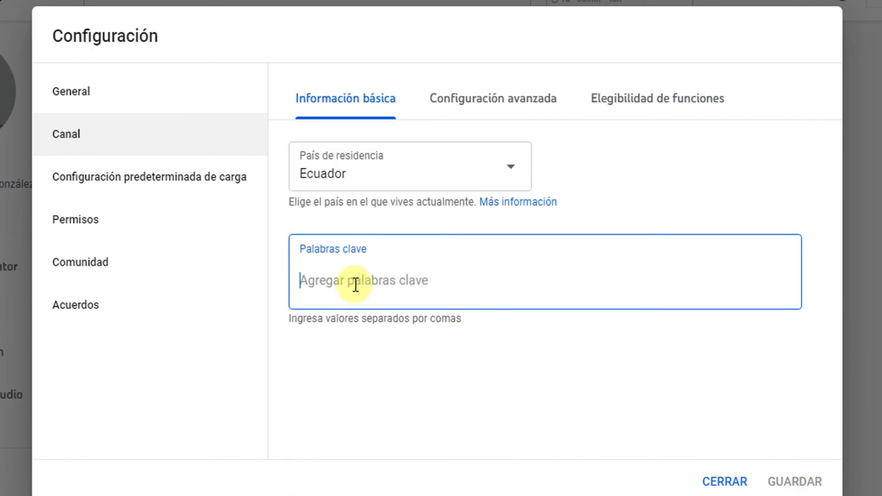
text(BLOG)
click(374, 404)
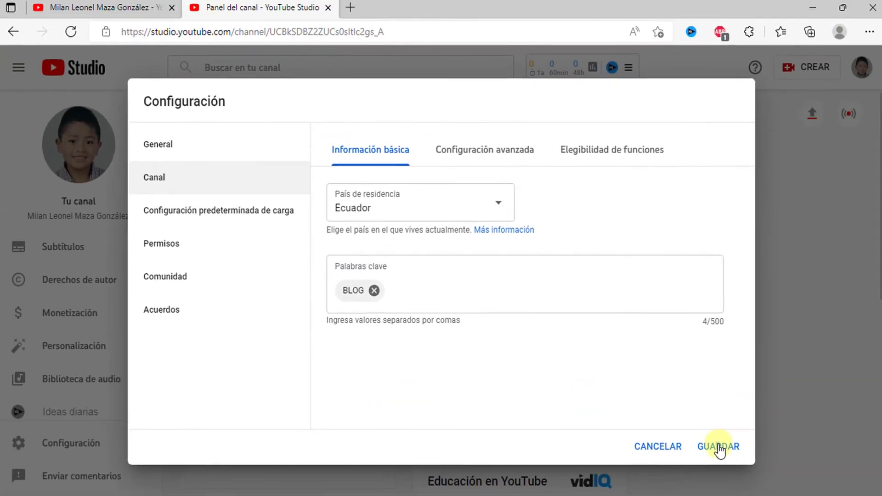
click(795, 482)
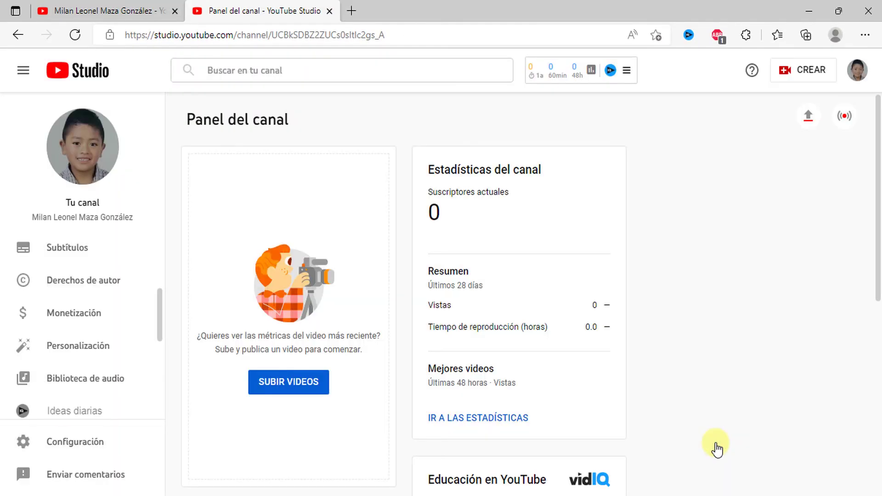
click(60, 444)
- Scroll through the advanced upload defaults, then view the Permisos list showing the sole Propietario
click(223, 214)
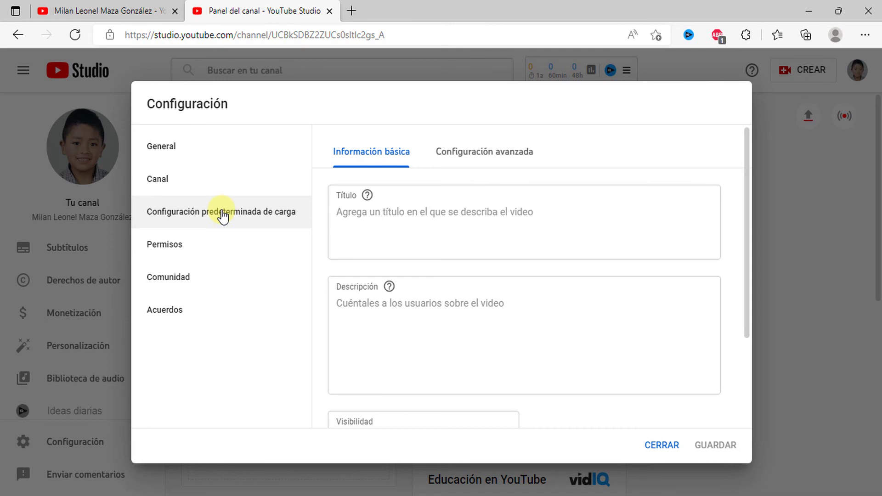
click(495, 158)
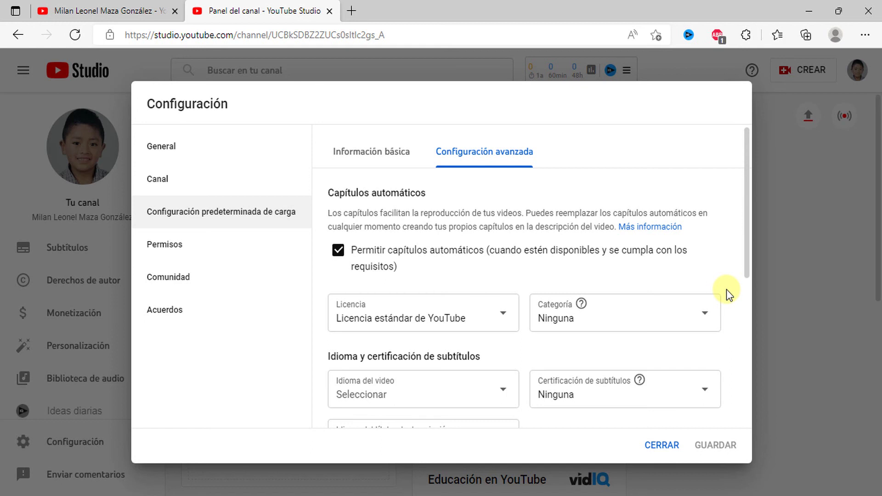
scroll(726, 290, down, 2)
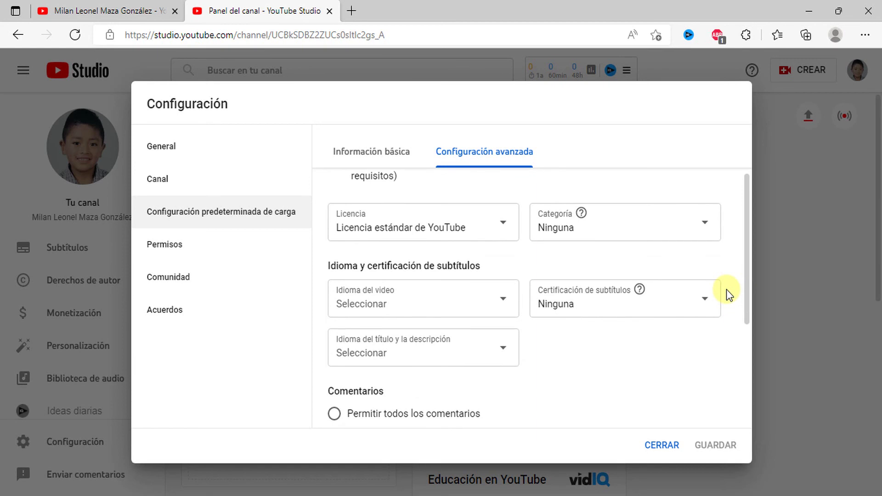
scroll(726, 291, down, 4)
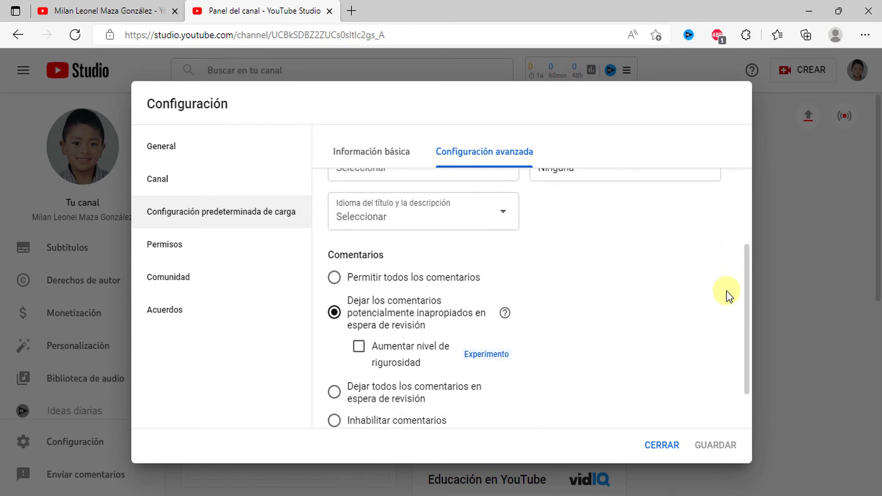
scroll(726, 291, down, 1)
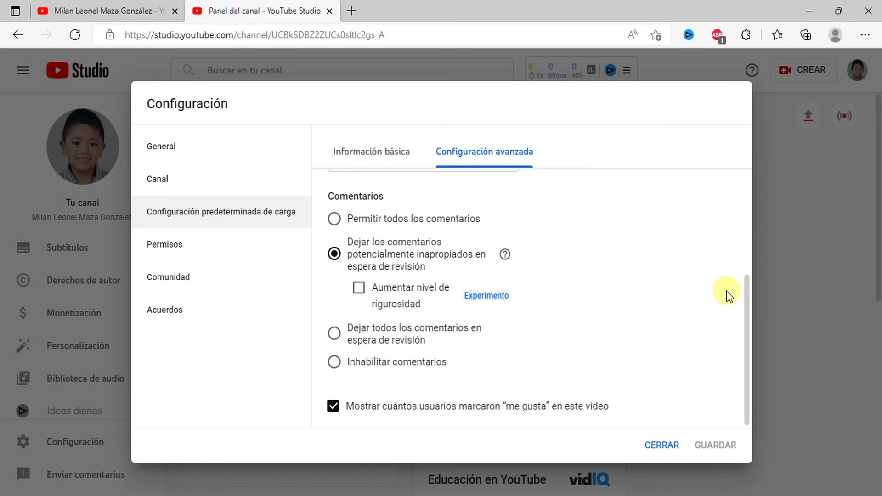
click(165, 245)
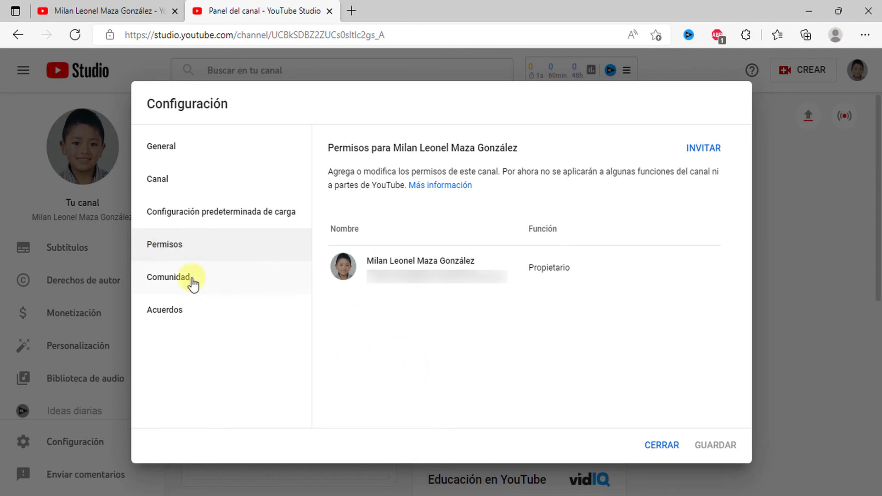
- Review the community moderation filters and the default comment settings
click(245, 281)
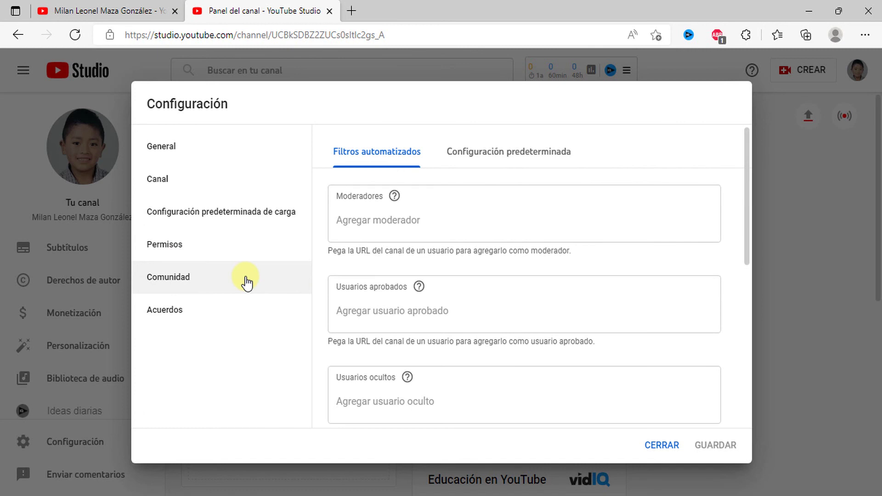
scroll(718, 307, down, 2)
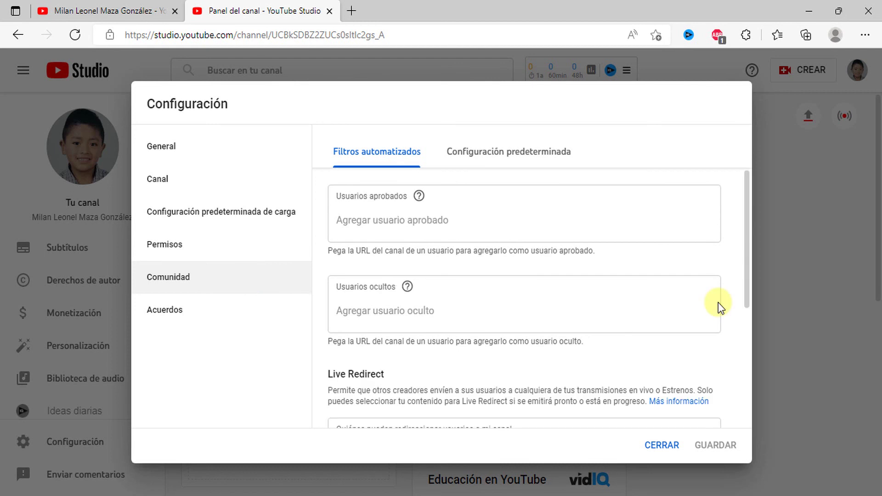
scroll(718, 302, down, 3)
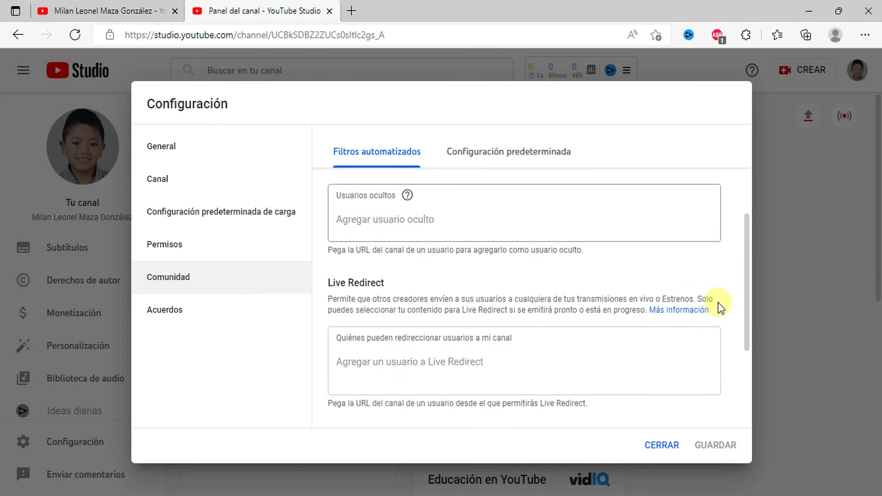
scroll(718, 302, down, 1)
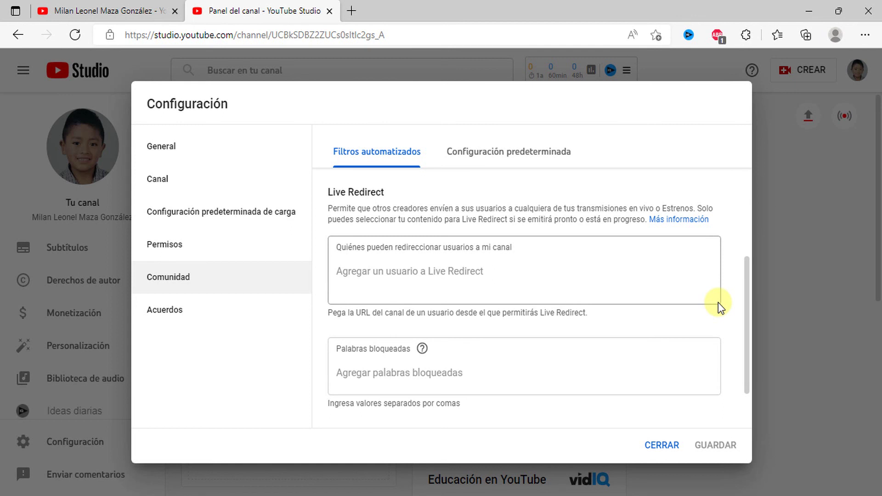
scroll(718, 303, down, 3)
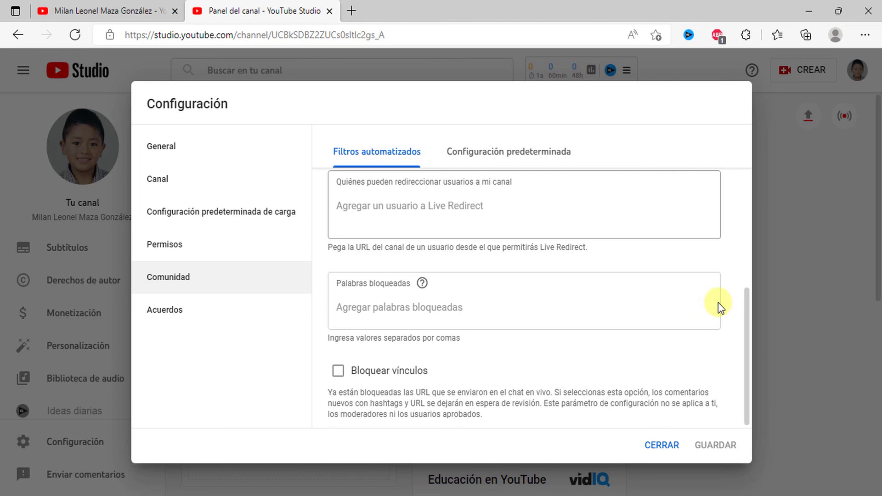
click(499, 160)
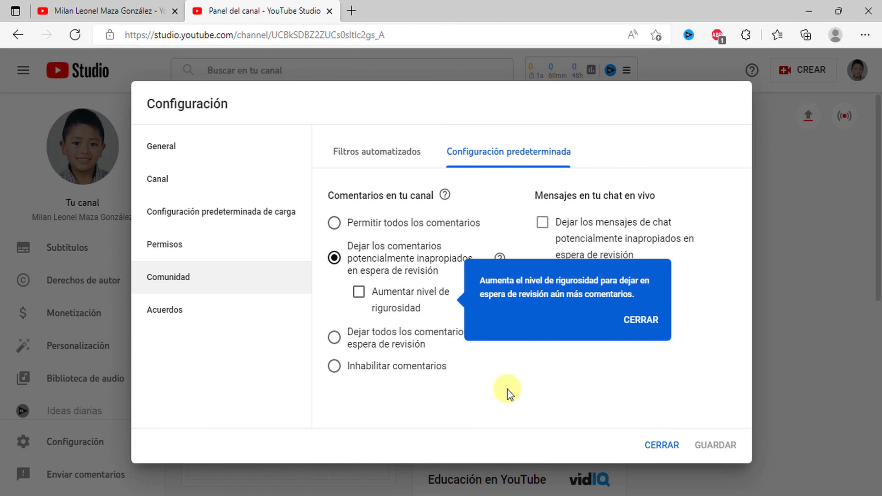
- Check the Acuerdos settings, close the settings window, and open the empty Contenido page
click(187, 312)
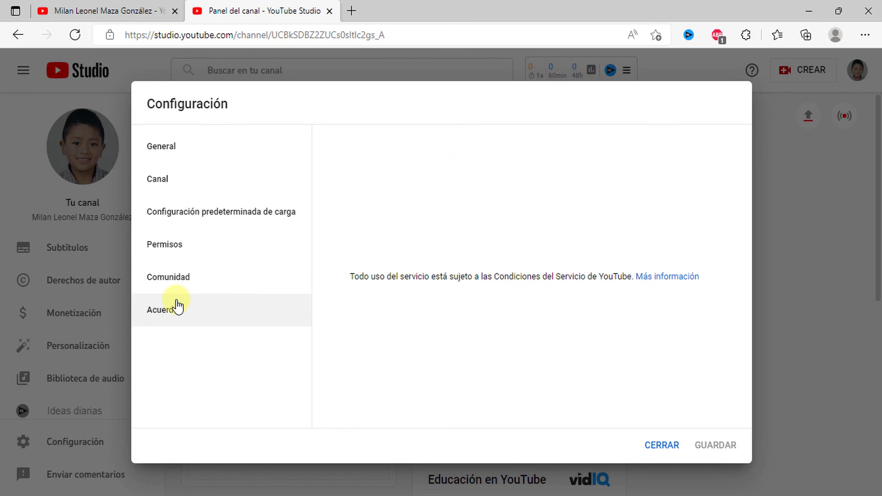
click(663, 446)
scroll(74, 290, up, 4)
click(69, 283)
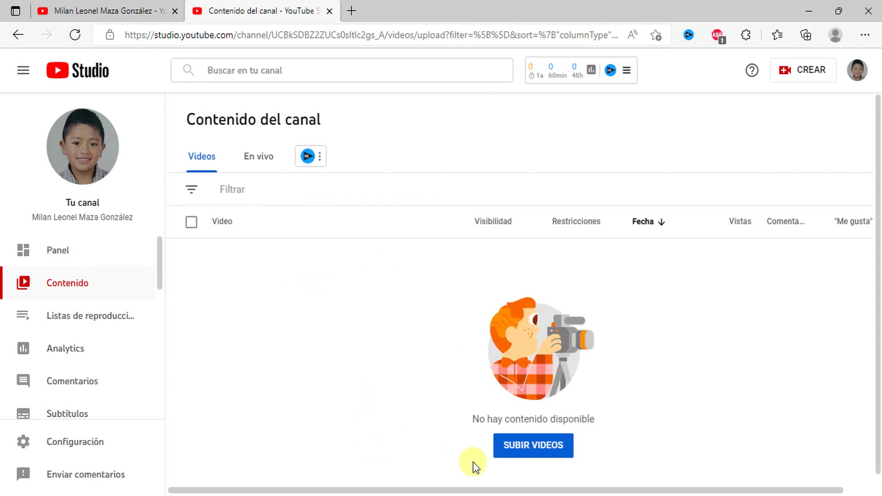
- Open and close the upload window, then view the Playlists and Analytics pages
click(549, 453)
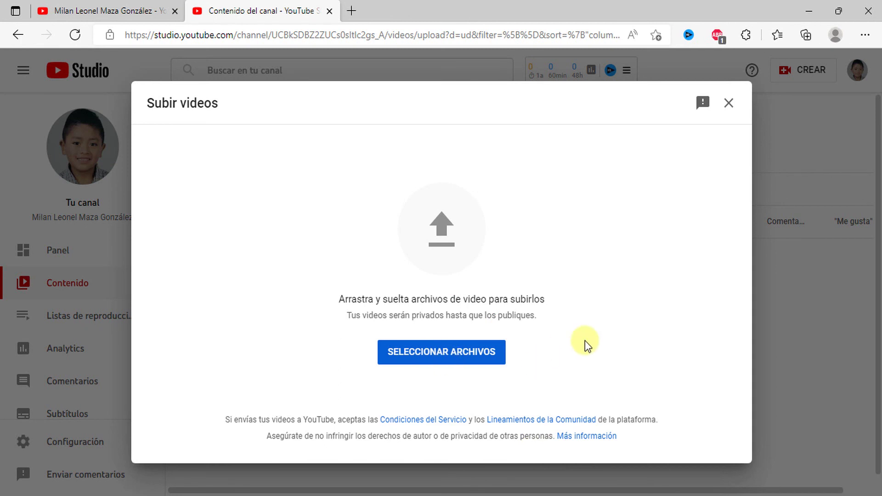
click(728, 103)
click(102, 313)
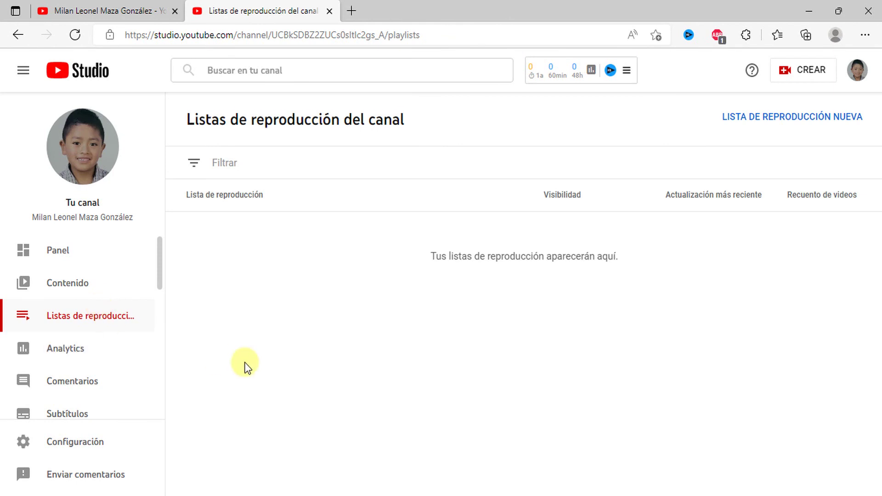
click(74, 353)
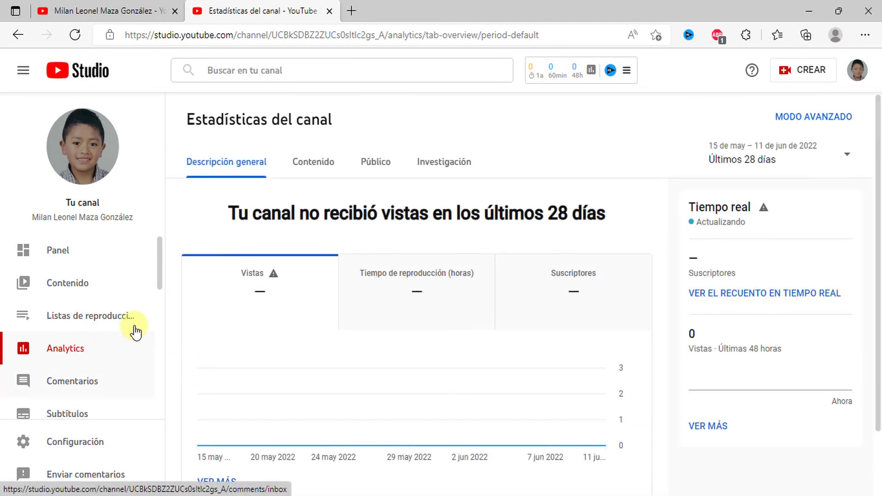
drag(158, 252, 159, 292)
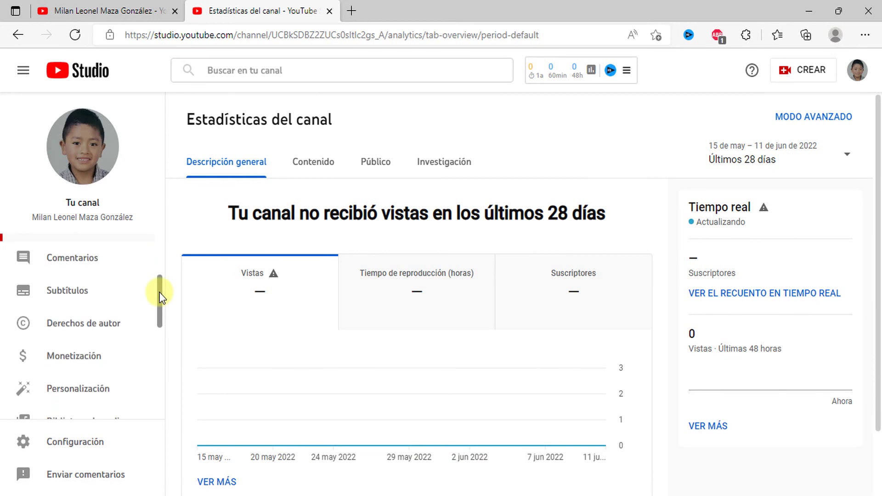
- Visit the Comentarios, Subtítulos and Derechos de autor pages
click(84, 262)
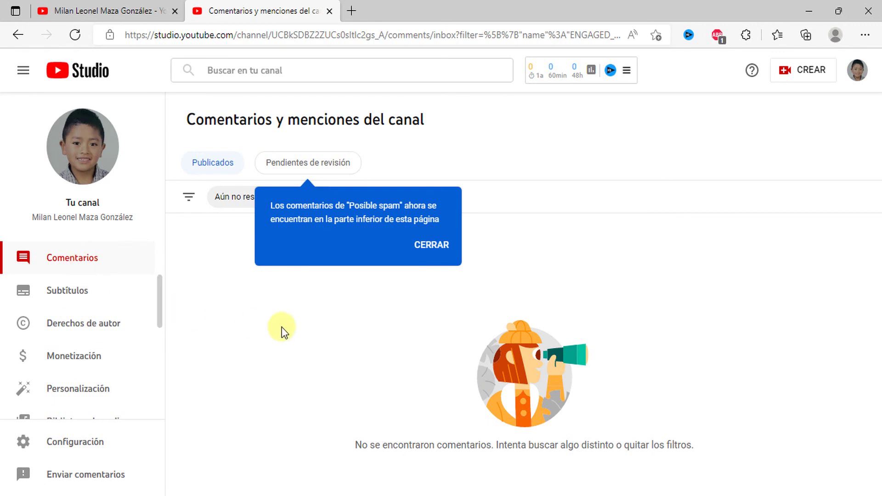
click(78, 297)
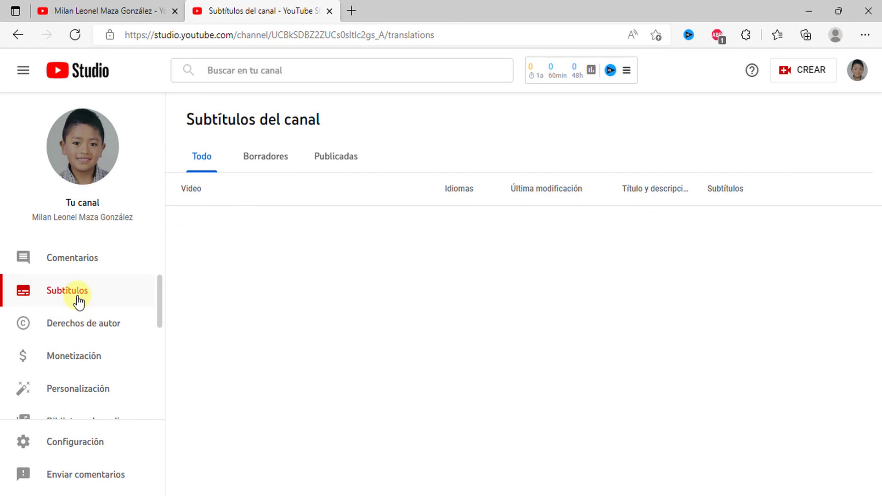
click(104, 333)
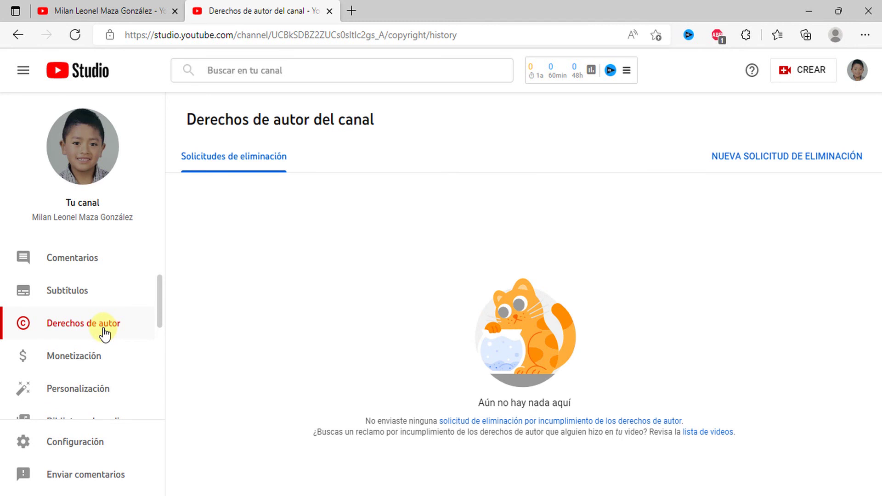
- Review the monetization requirements (1,000 subscribers, 4,000 watch hours), then open Personalización
click(74, 356)
drag(876, 245, 876, 282)
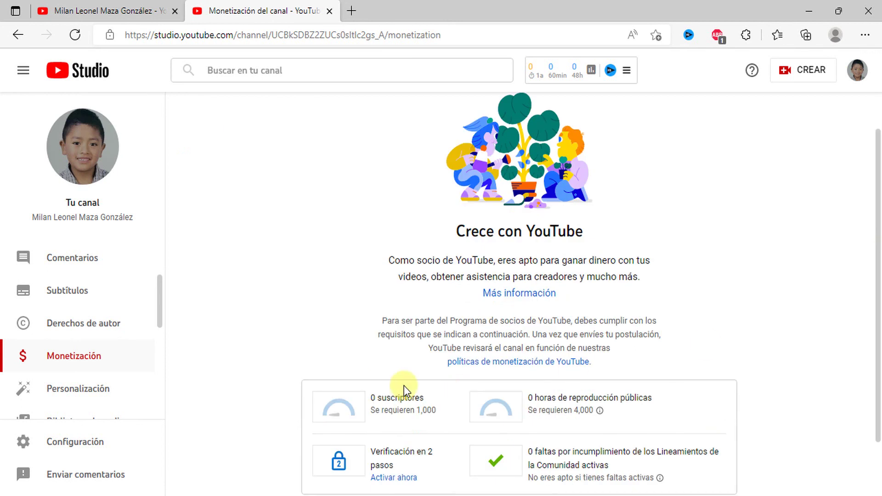
double_click(420, 411)
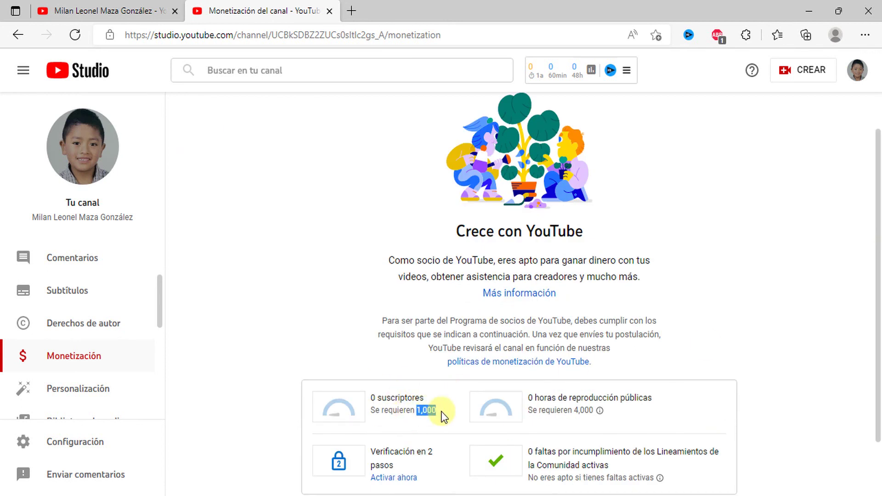
double_click(588, 411)
click(750, 413)
drag(875, 303, 874, 354)
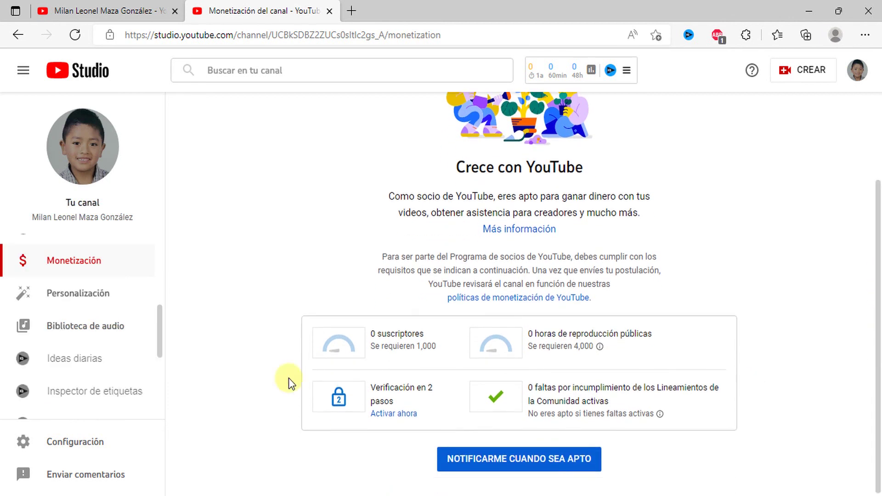
click(95, 301)
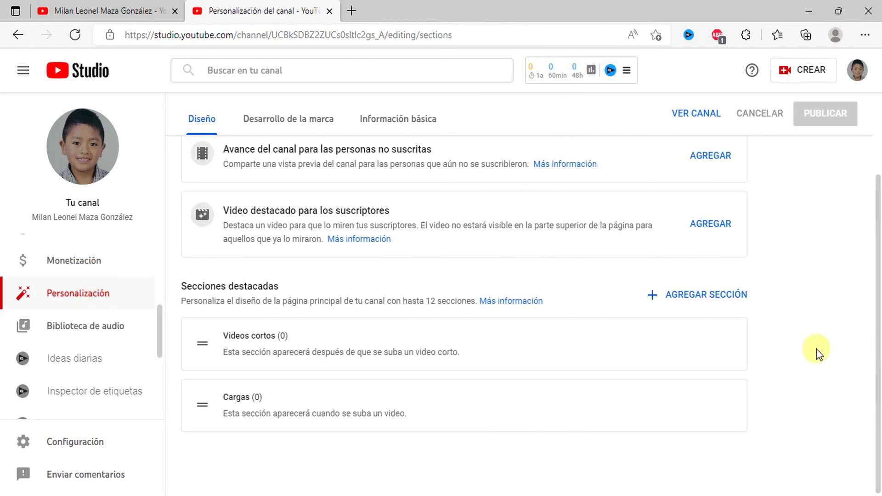
- Scroll back up and open Biblioteca de audio to show its Música track list
scroll(817, 349, up, 2)
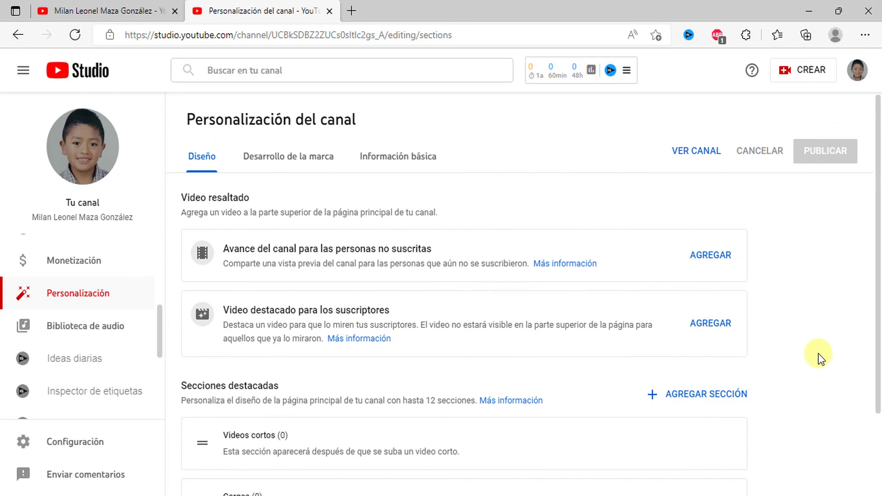
click(107, 329)
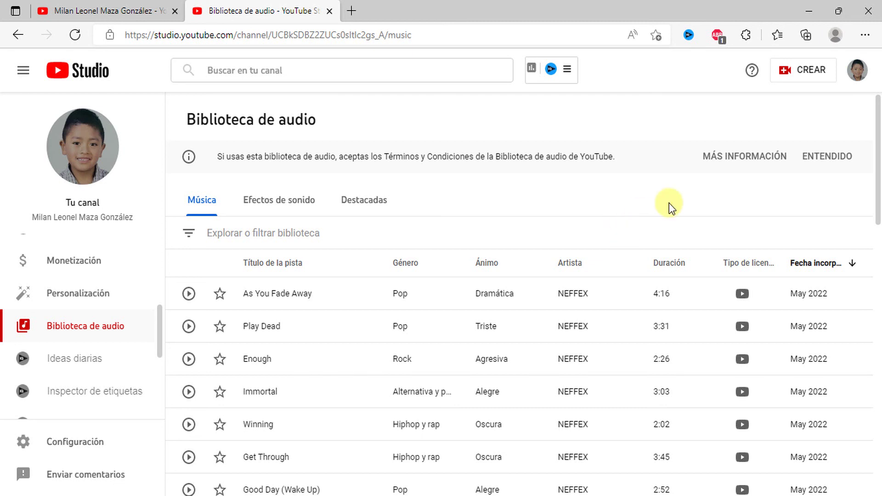
- Check the public channel on YouTube, then return to the Diseño tab's Secciones destacadas in Studio
click(83, 148)
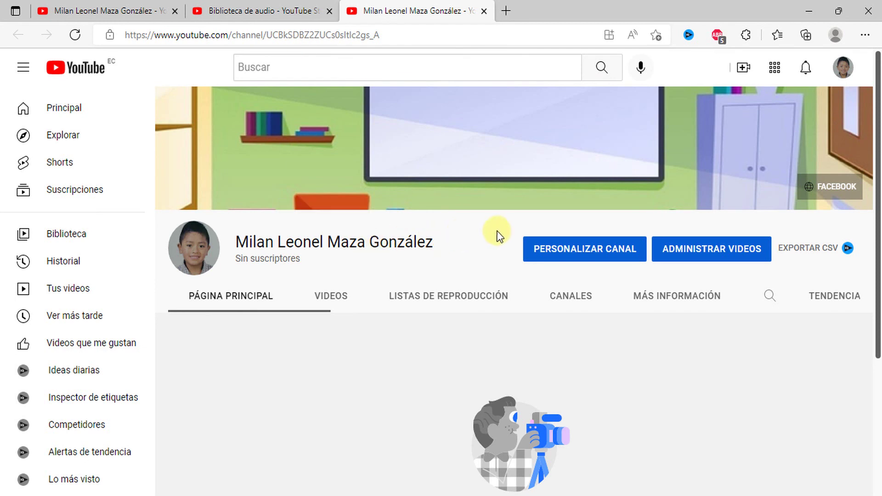
click(588, 254)
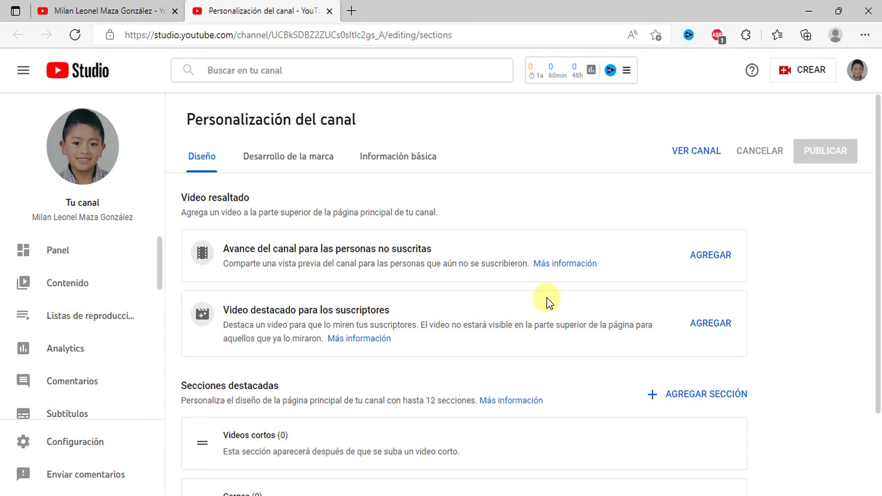
drag(876, 340, 877, 460)
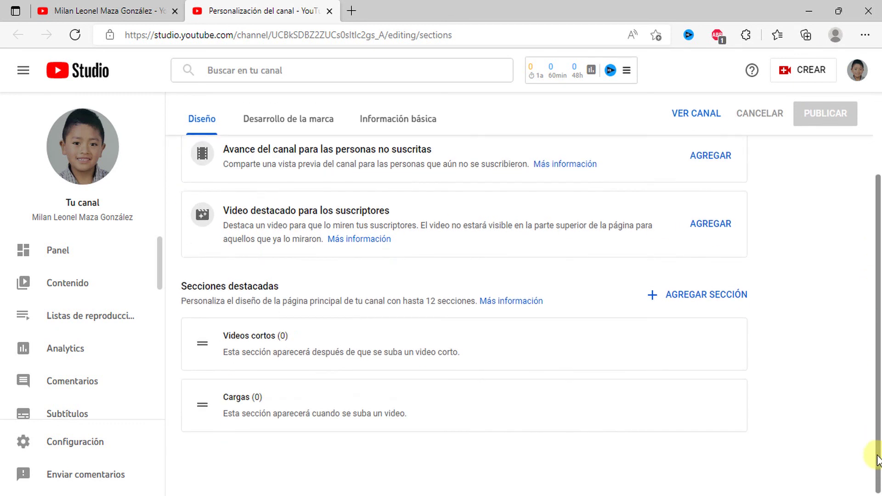
- Add a Cargas populares featured section to the Diseño layout and publish it
click(718, 296)
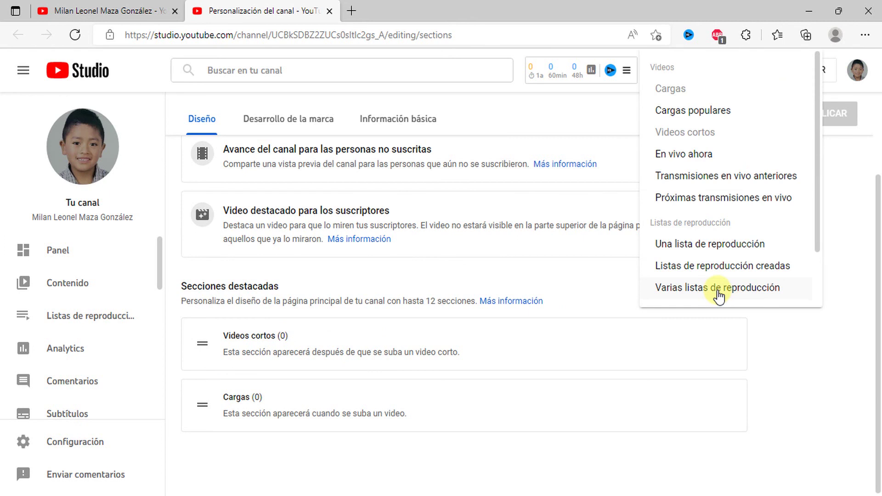
click(716, 112)
scroll(712, 112, down, 1)
click(708, 225)
click(826, 157)
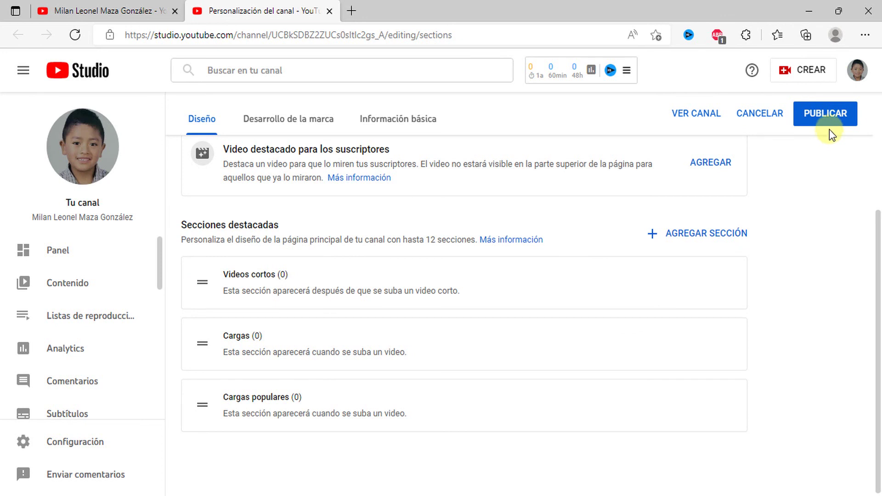
click(830, 117)
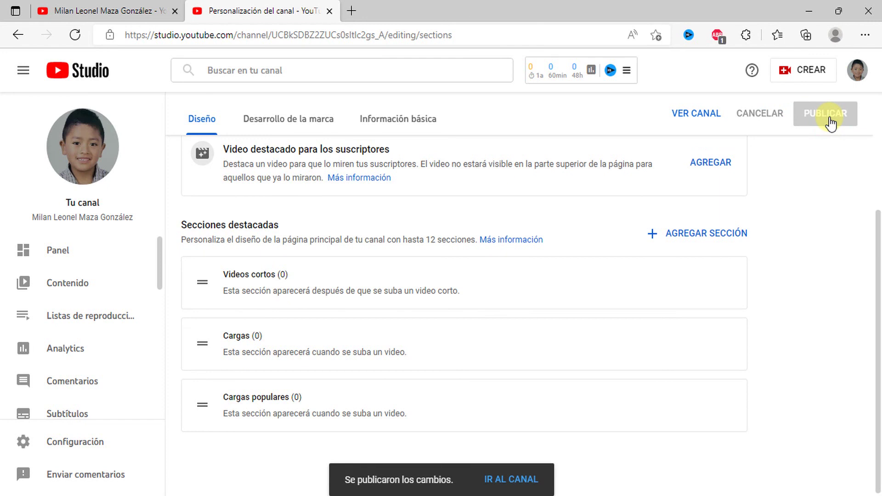
- Close the old channel page and scroll through the updated channel on YouTube
click(174, 11)
click(79, 157)
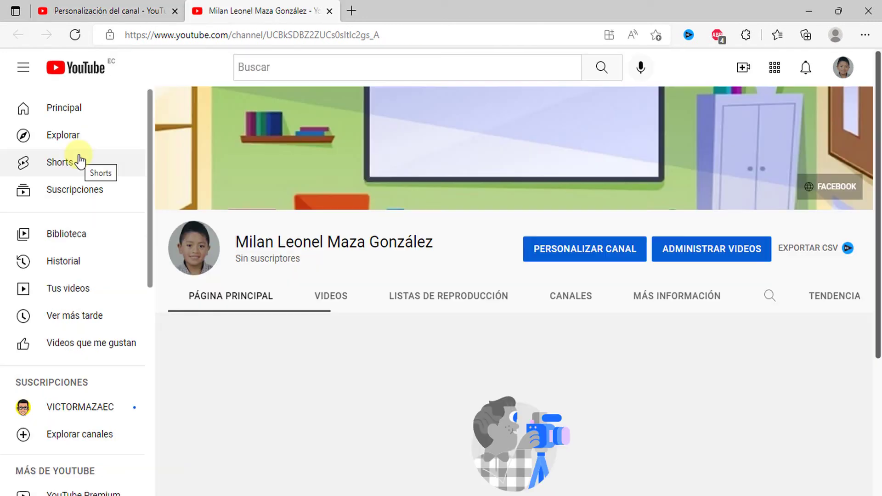
scroll(80, 157, down, 2)
scroll(375, 359, down, 4)
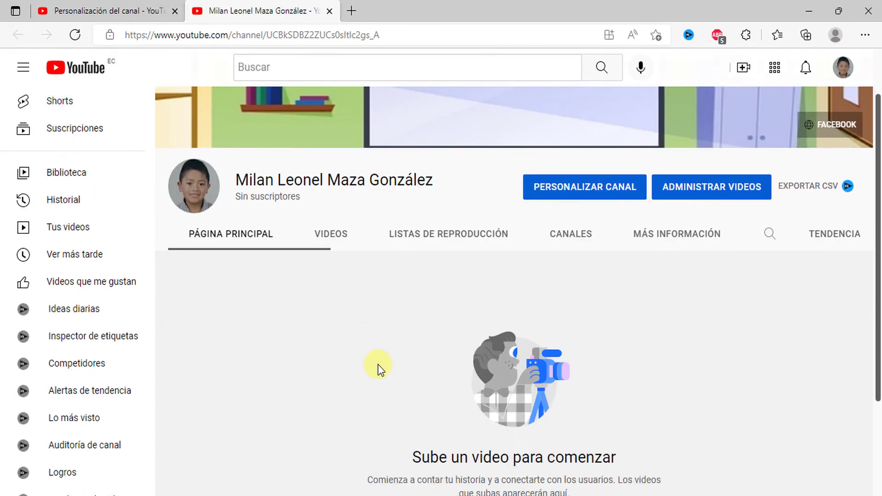